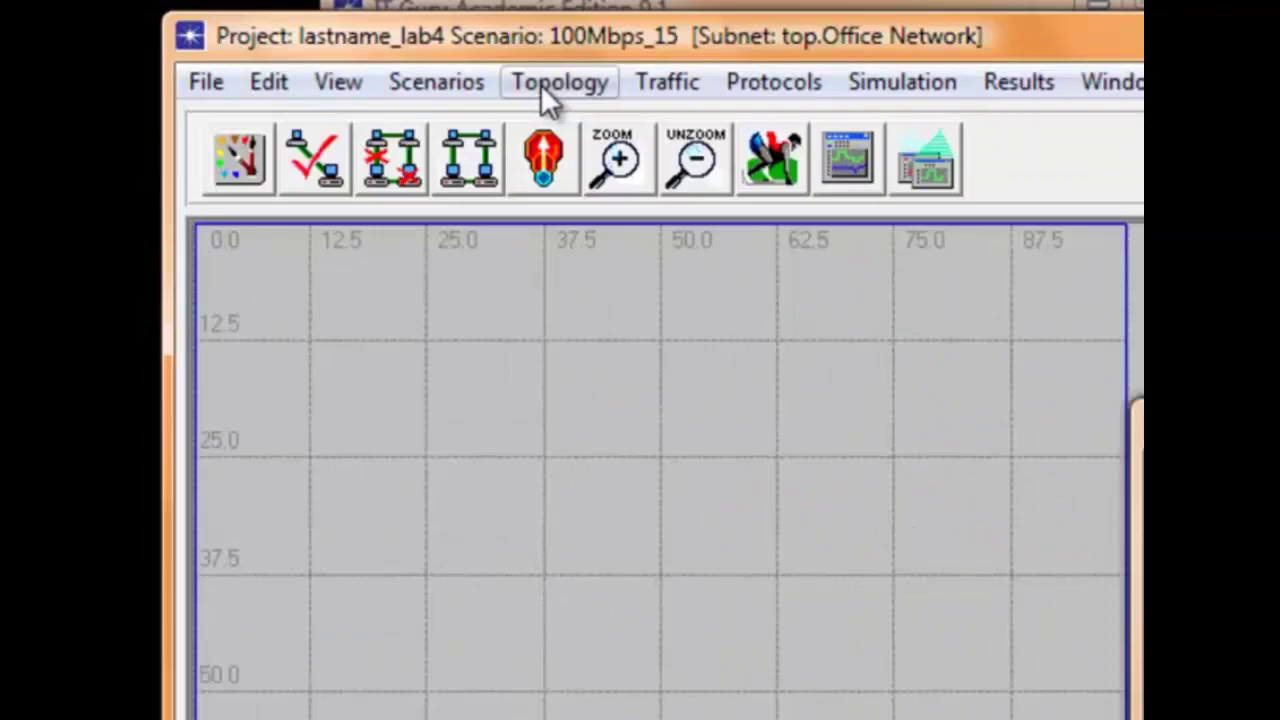
Start a Topology Rapid Configuration using the Star layout.
click(387, 60)
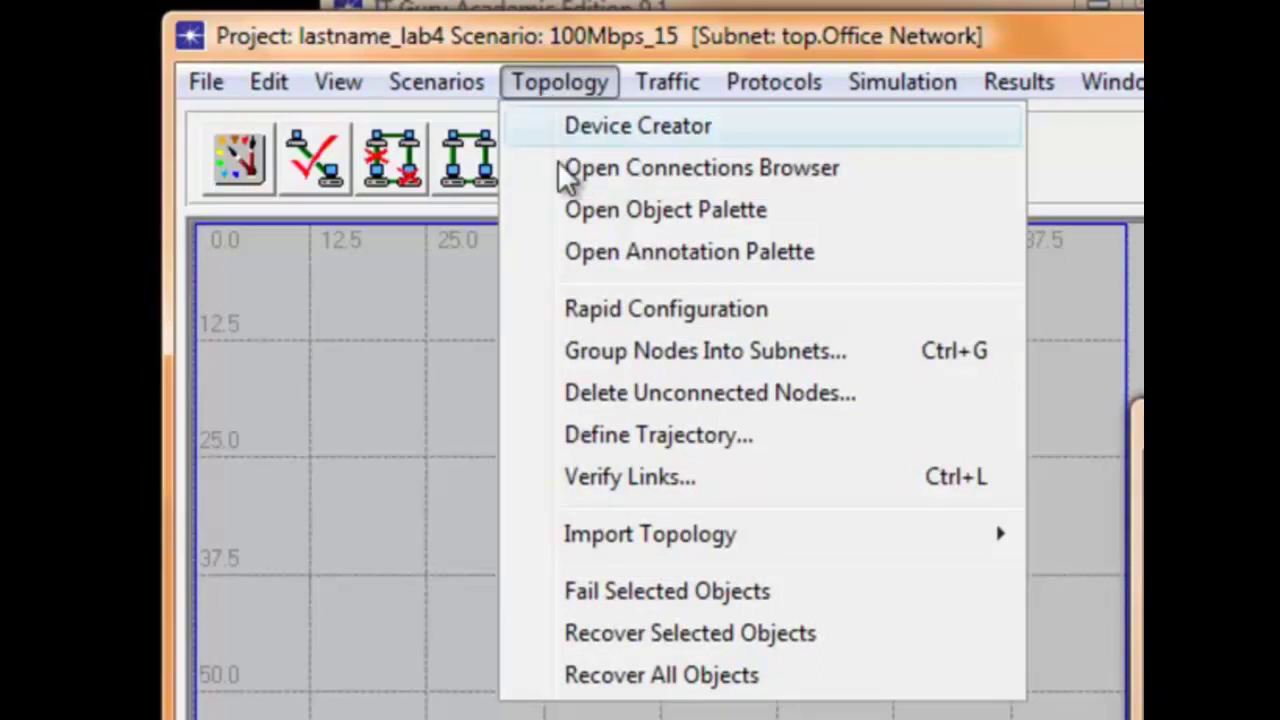
click(640, 311)
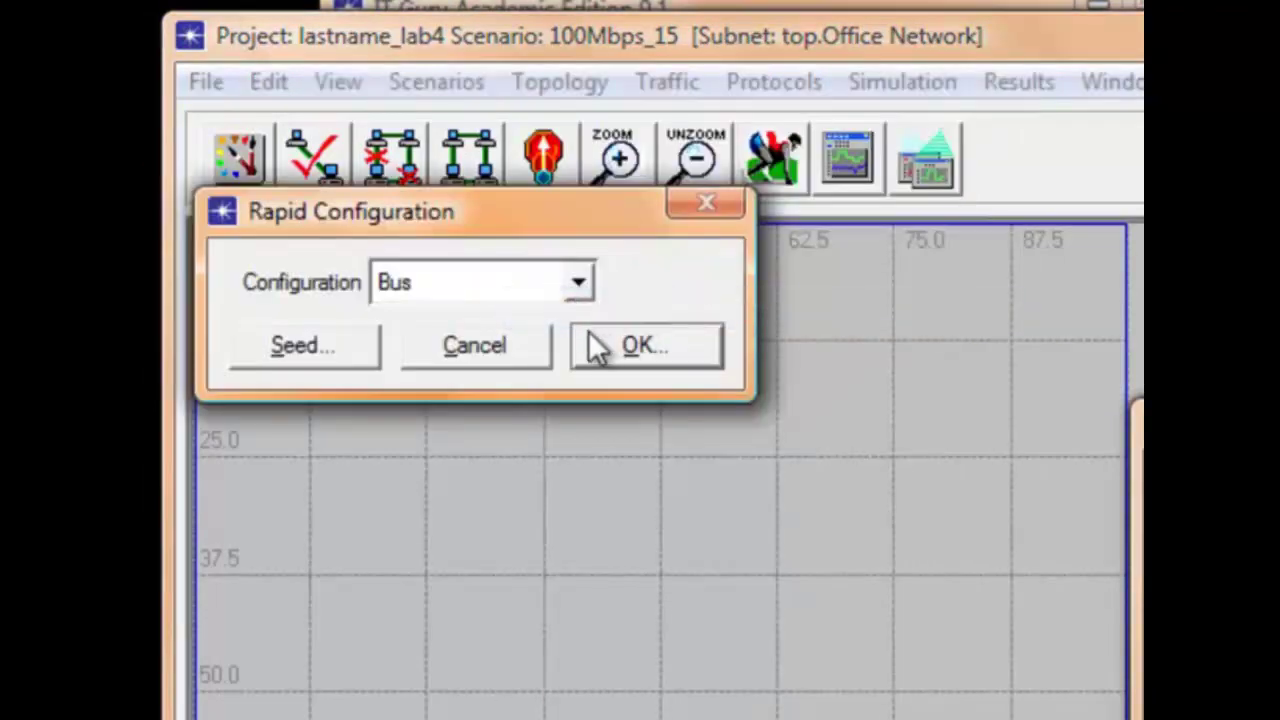
click(578, 282)
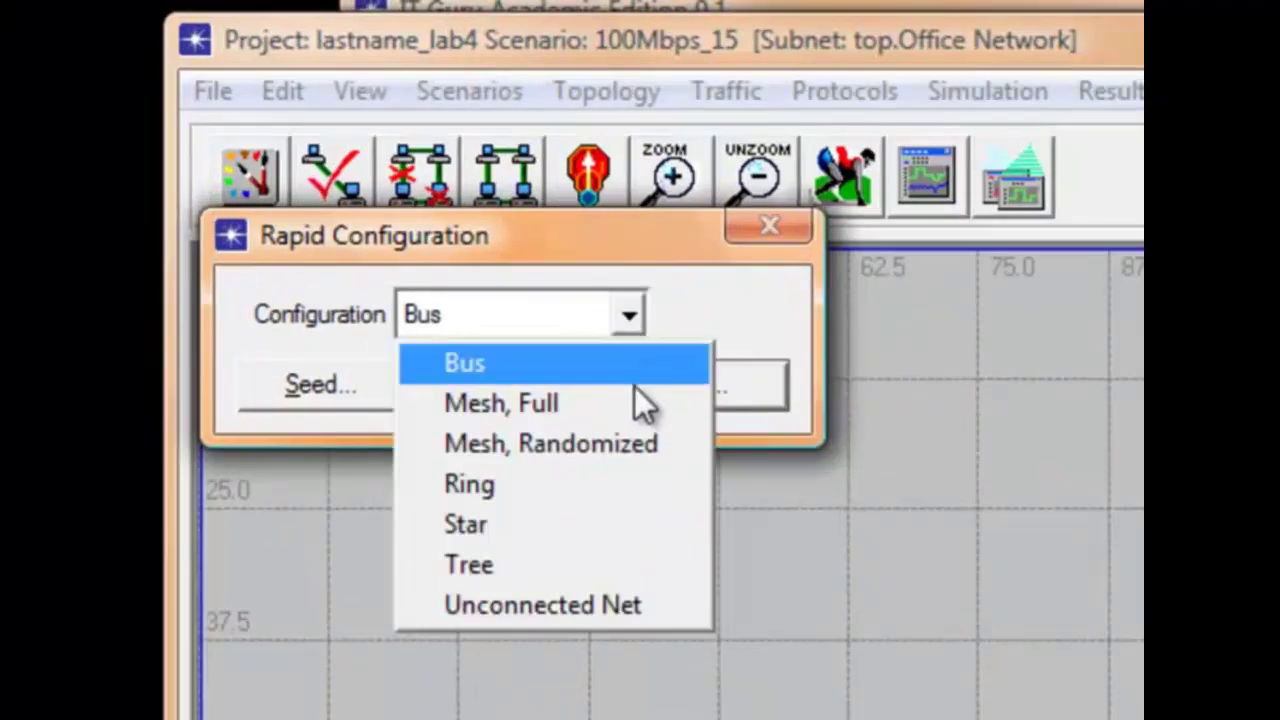
click(490, 527)
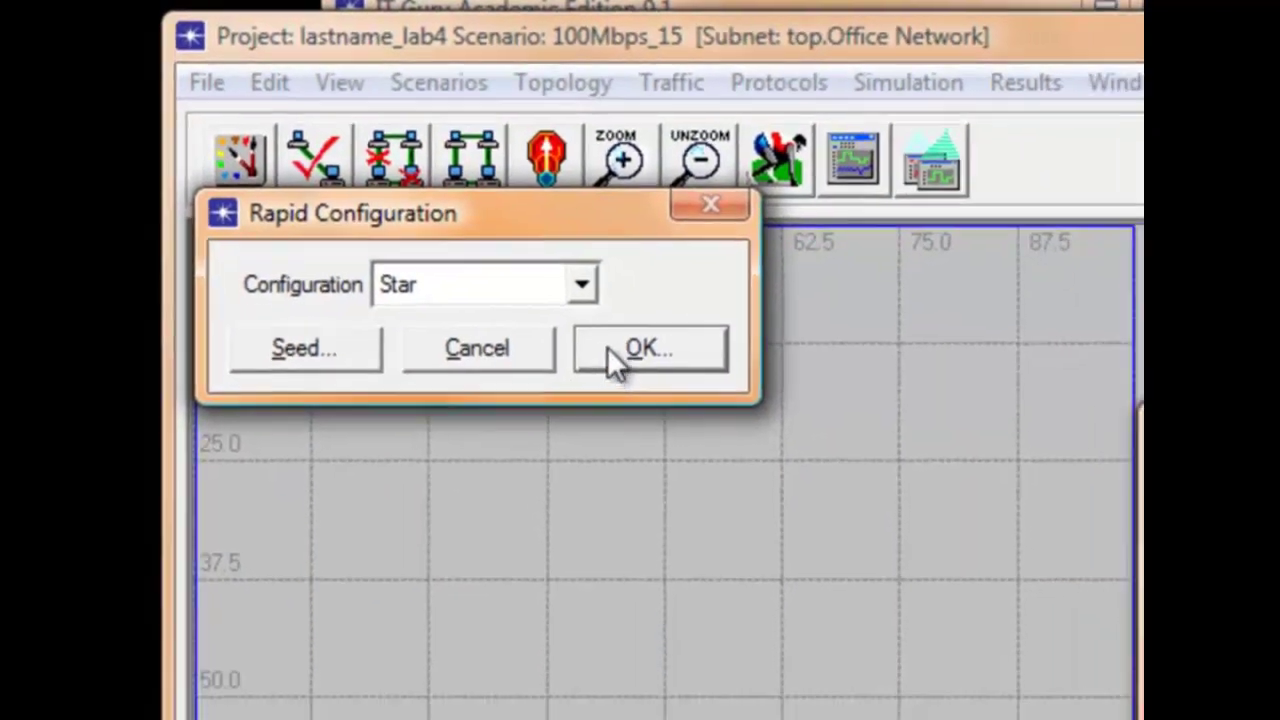
click(596, 337)
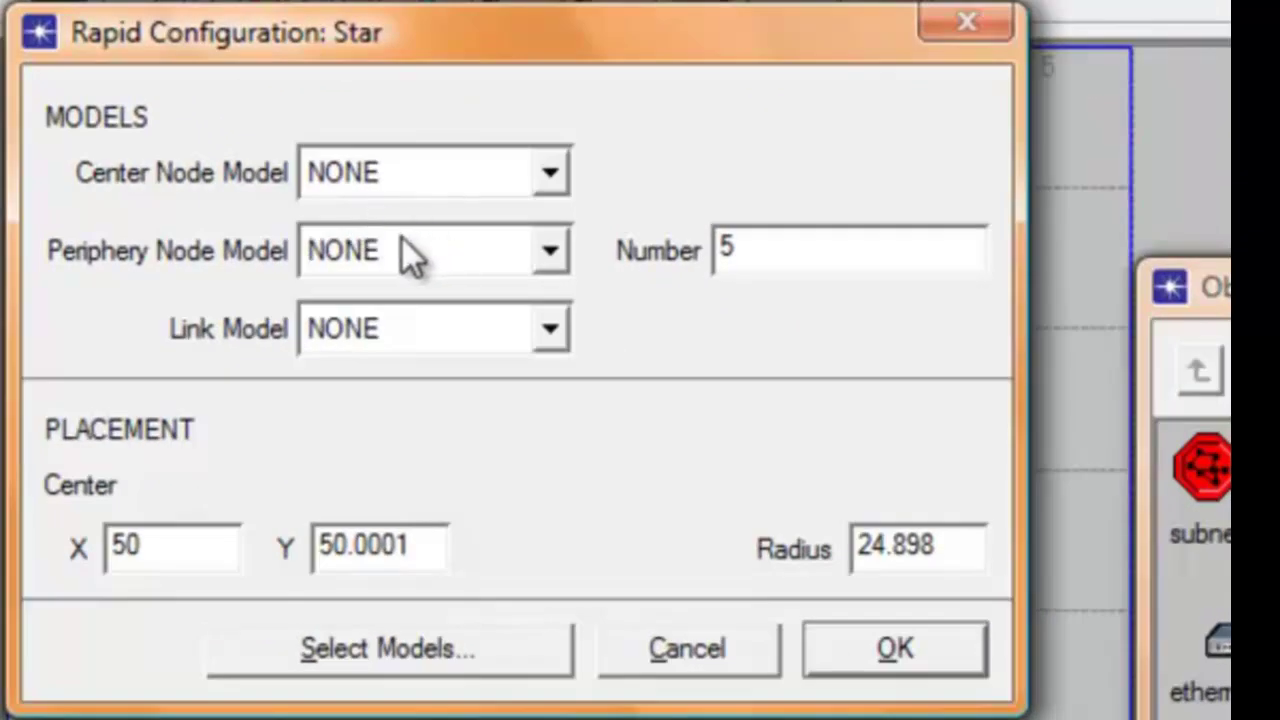
Create a 10-node star: ethernet16_switch centre, ethernet_wkstn periphery, 10BaseT links.
click(556, 180)
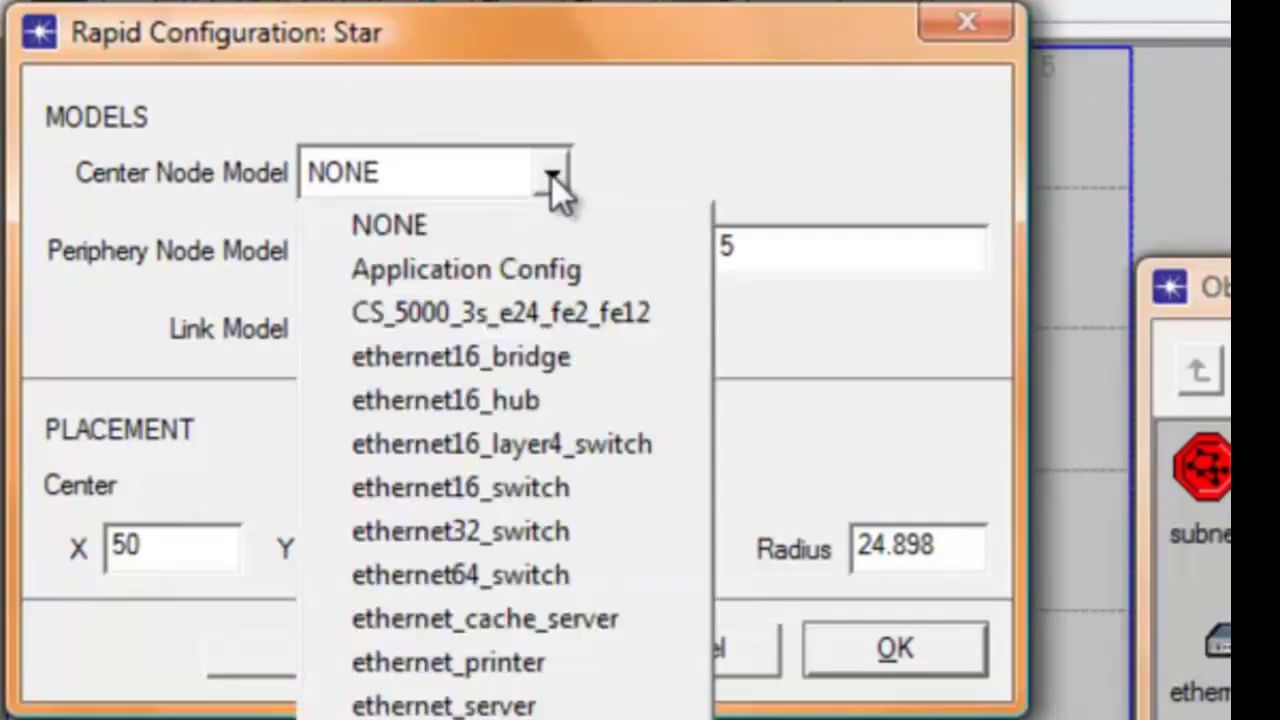
click(497, 503)
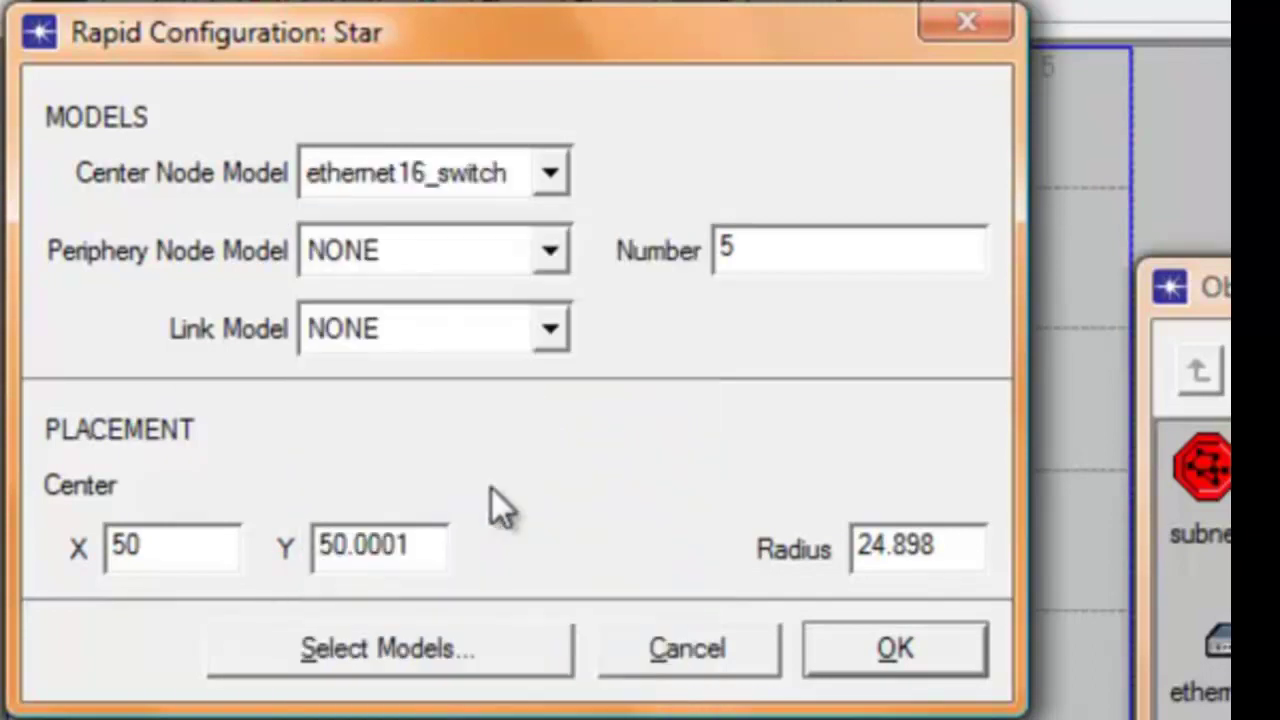
click(552, 254)
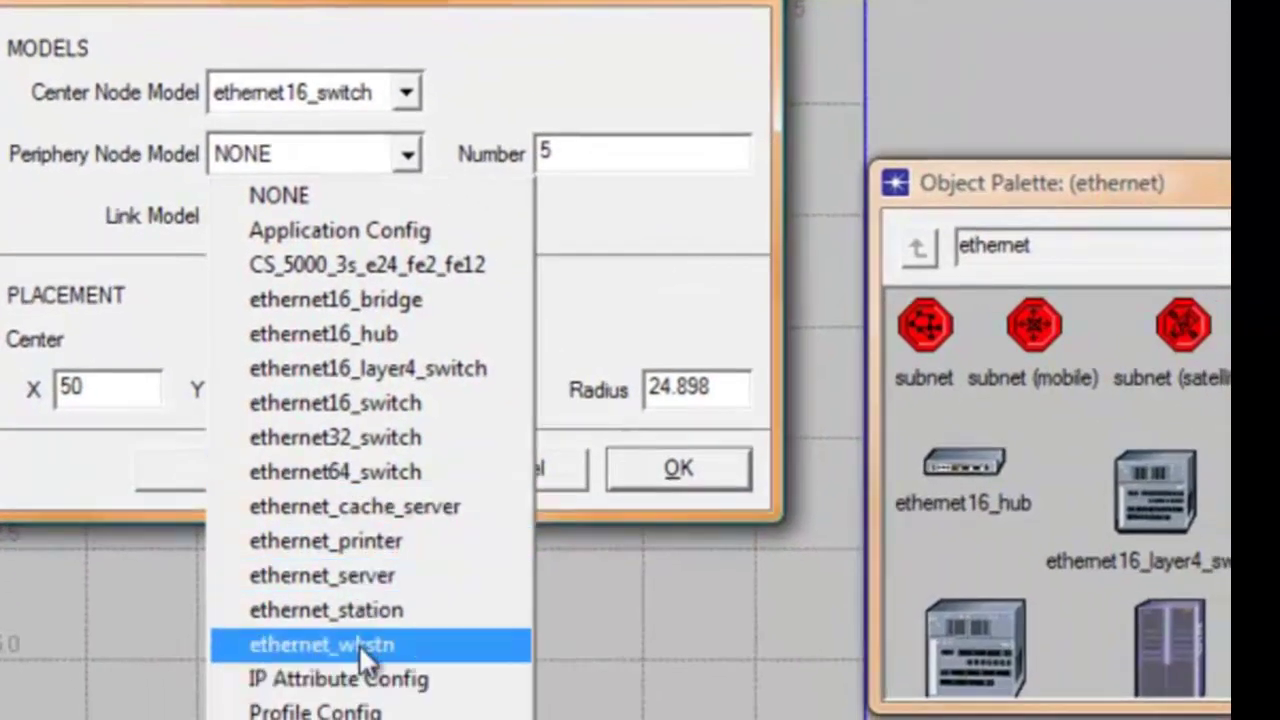
click(388, 686)
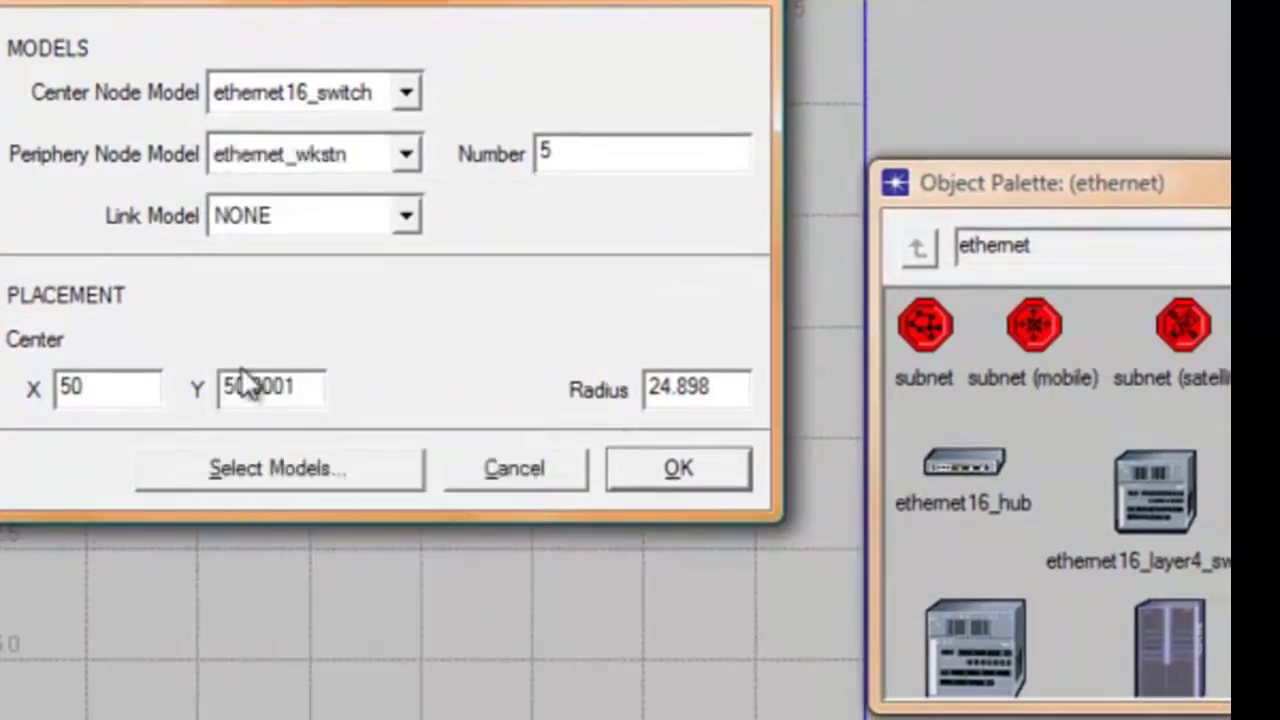
click(406, 220)
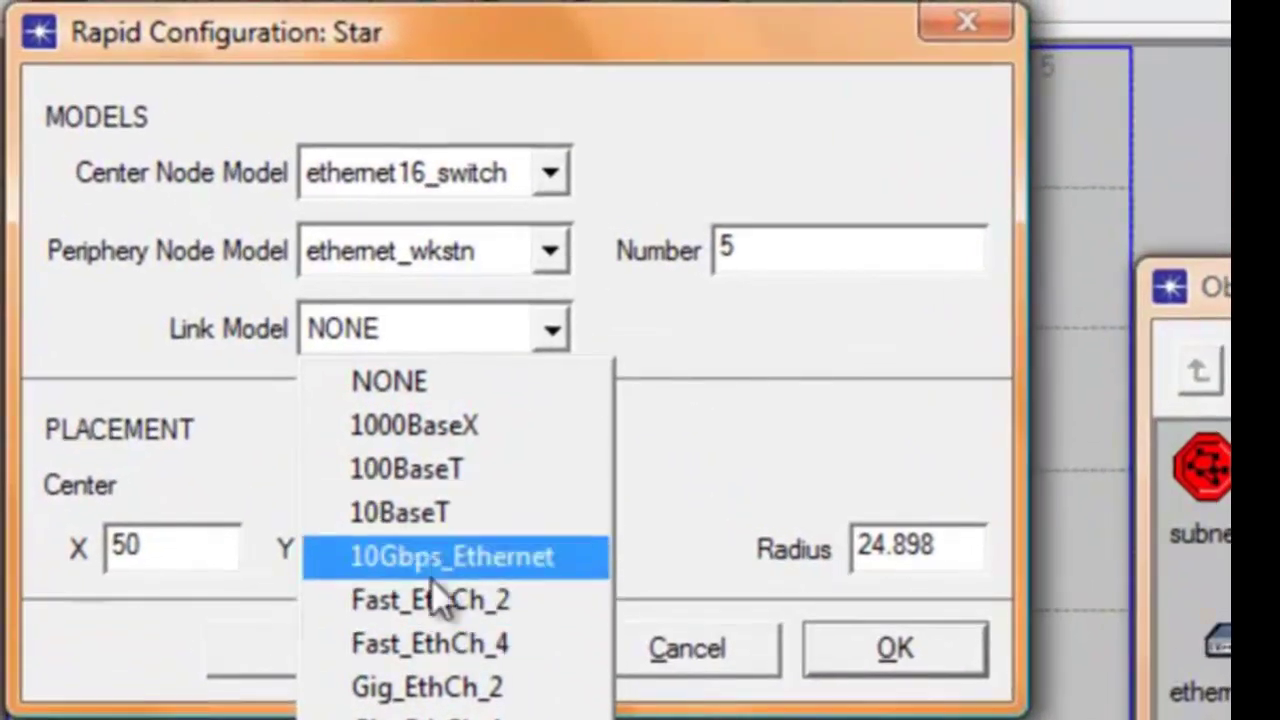
click(420, 514)
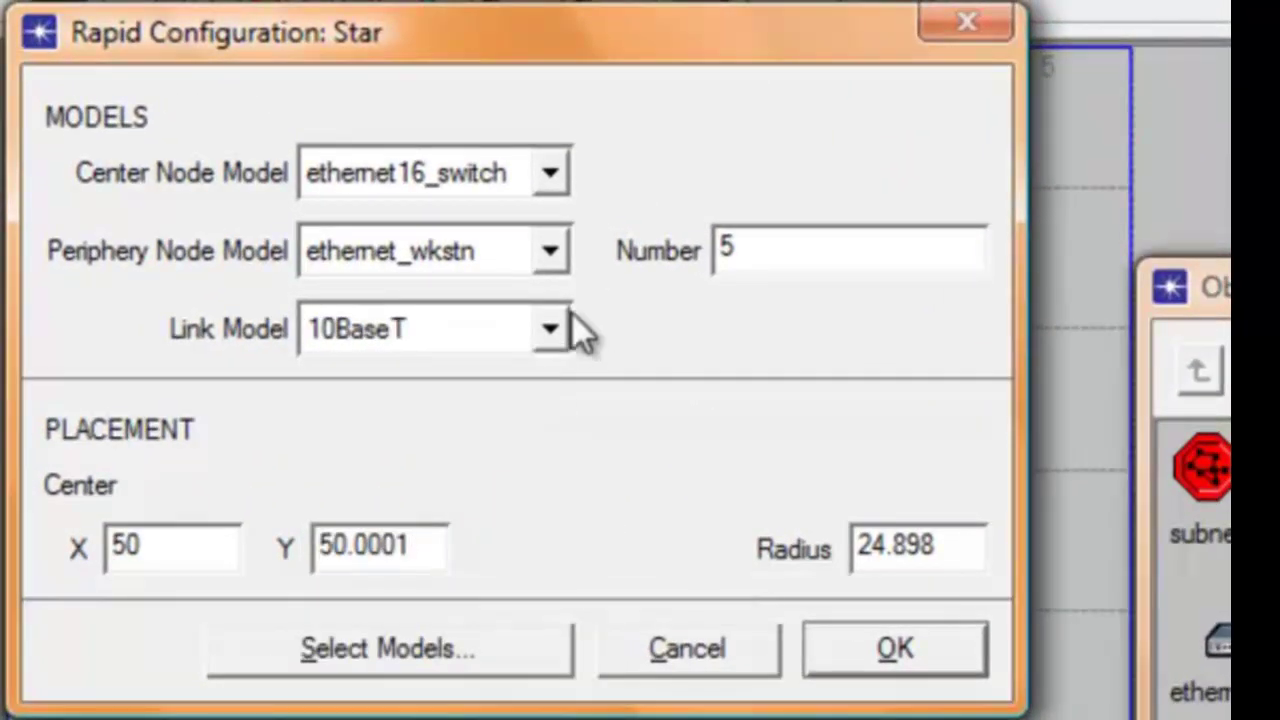
click(758, 248)
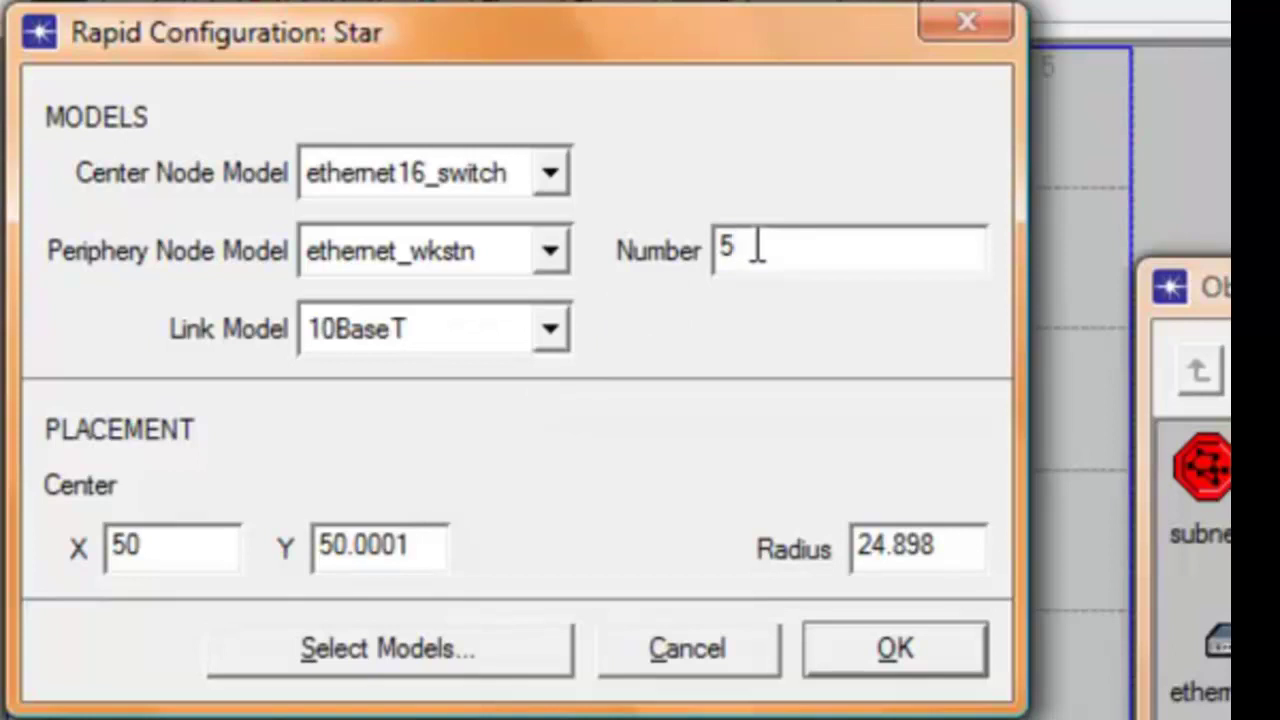
key(BackSpace)
text(10)
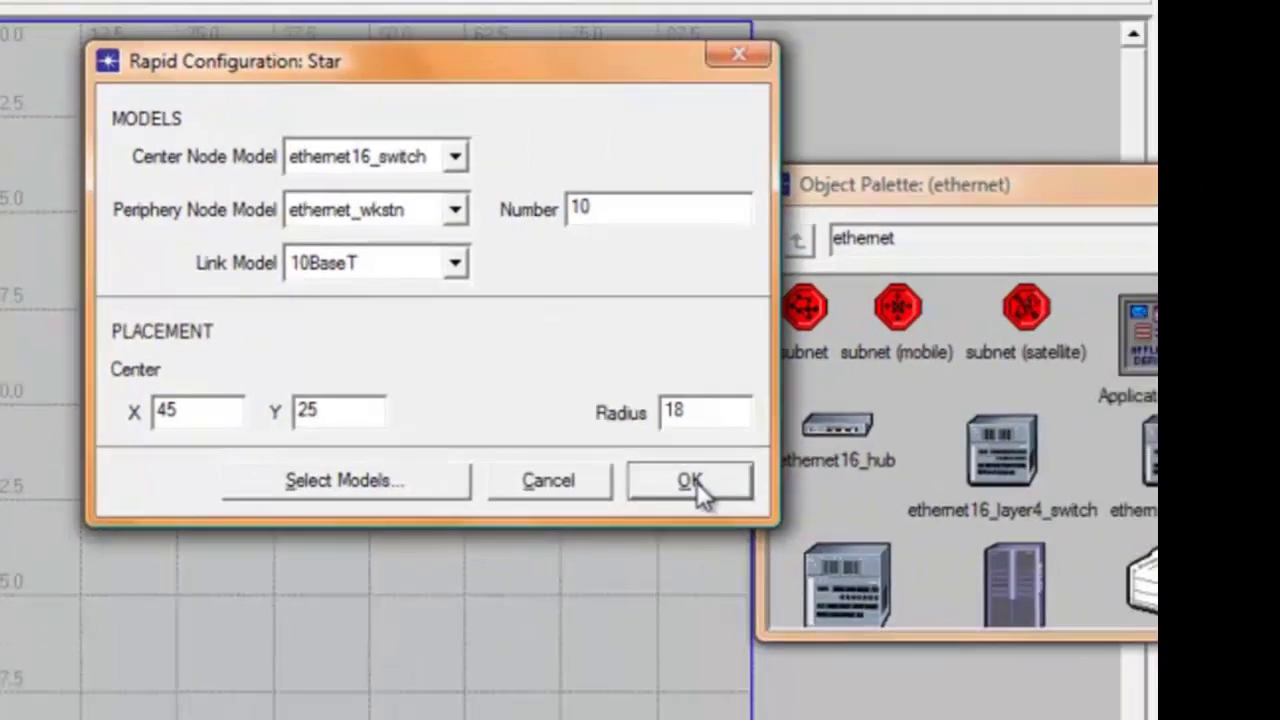
click(700, 490)
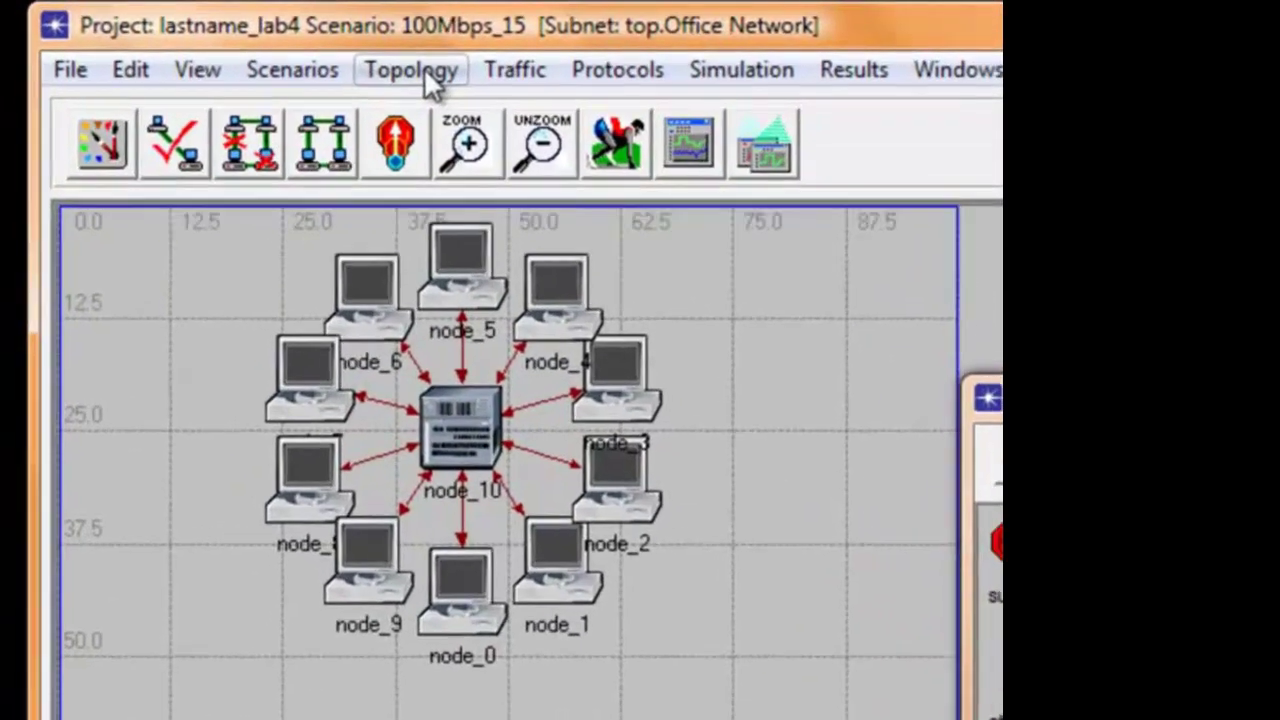
Start another Star rapid configuration.
click(260, 48)
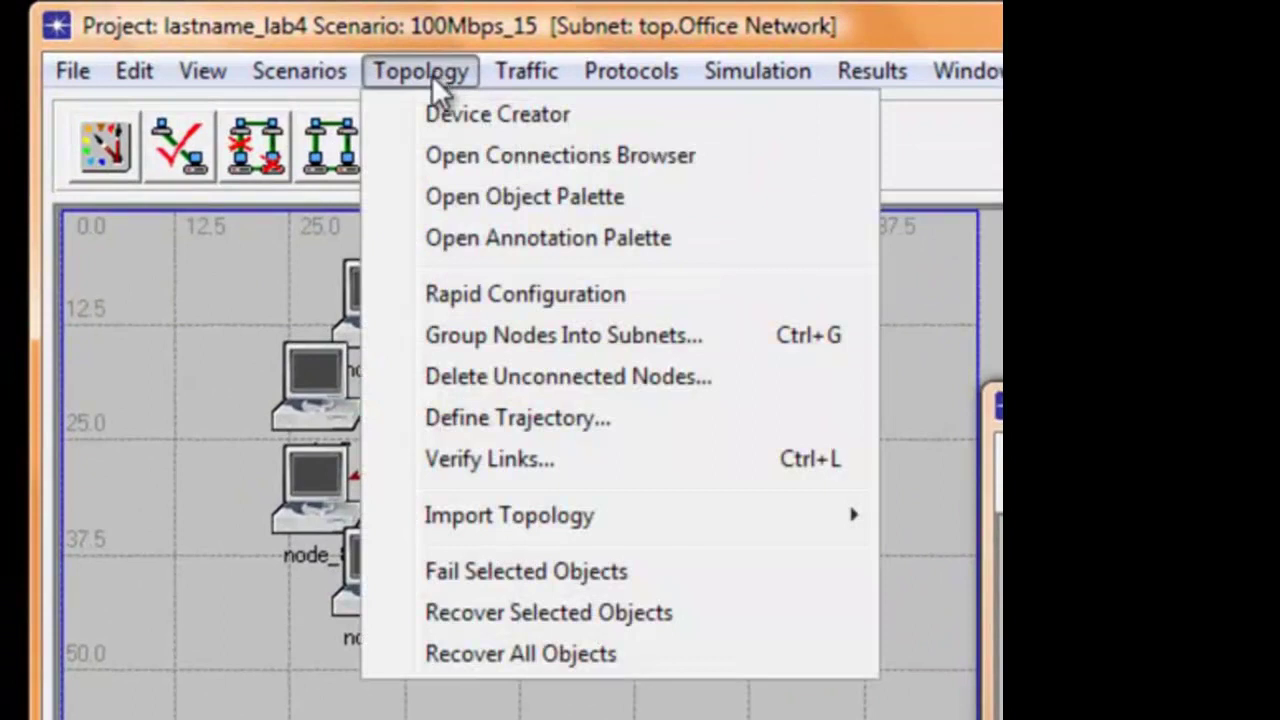
click(490, 293)
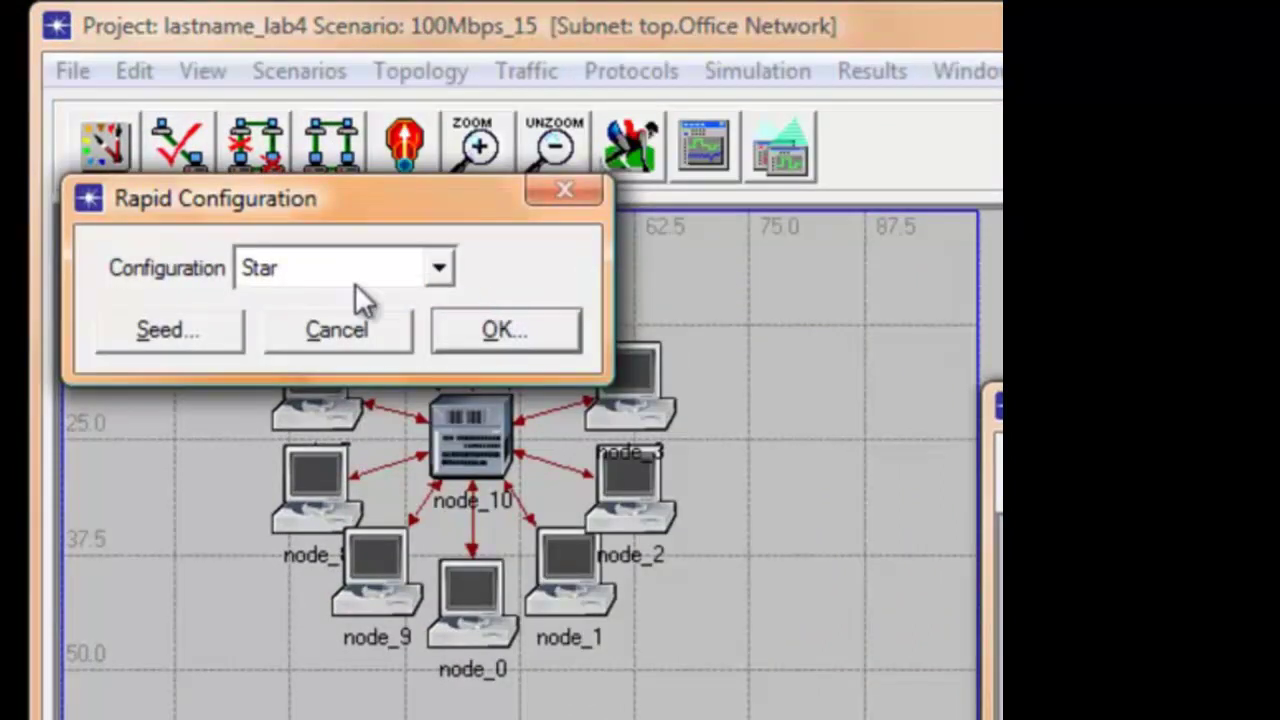
click(488, 332)
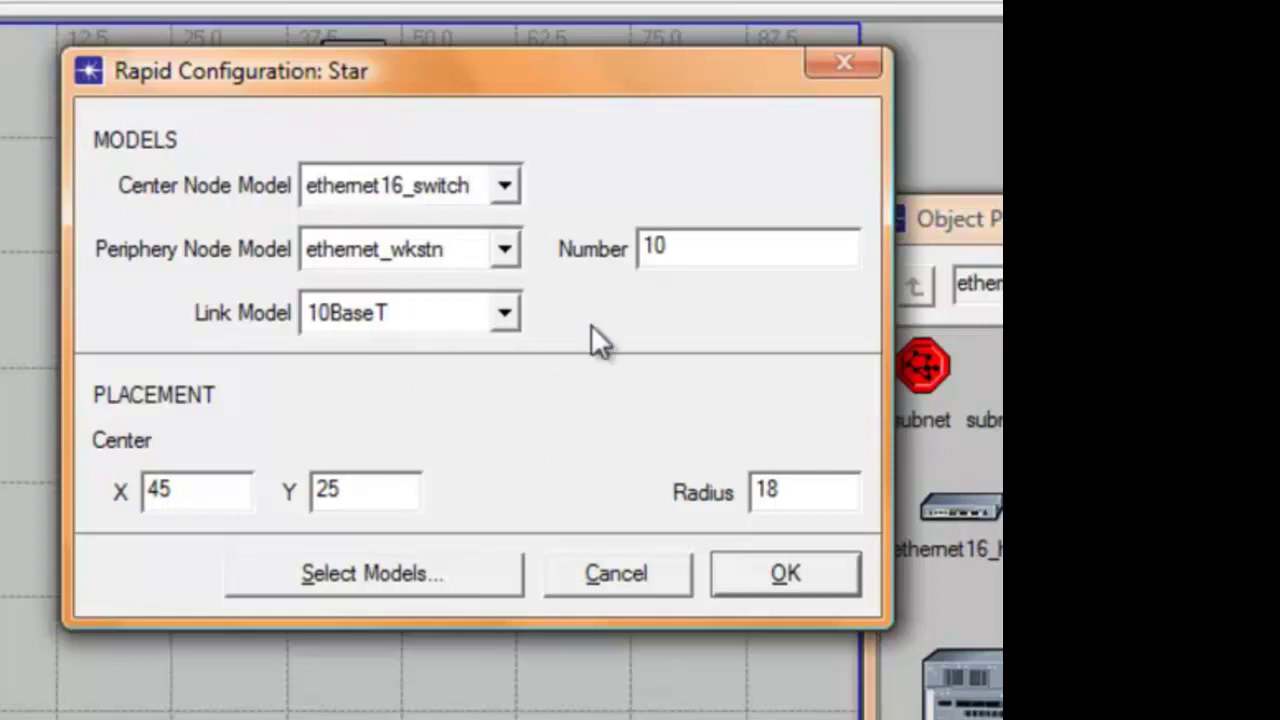
Create a five-workstation star at Y 70, below the first star.
click(688, 252)
key(BackSpace)
key(BackSpace)
text(5)
key(BackSpace)
key(BackSpace)
text(70)
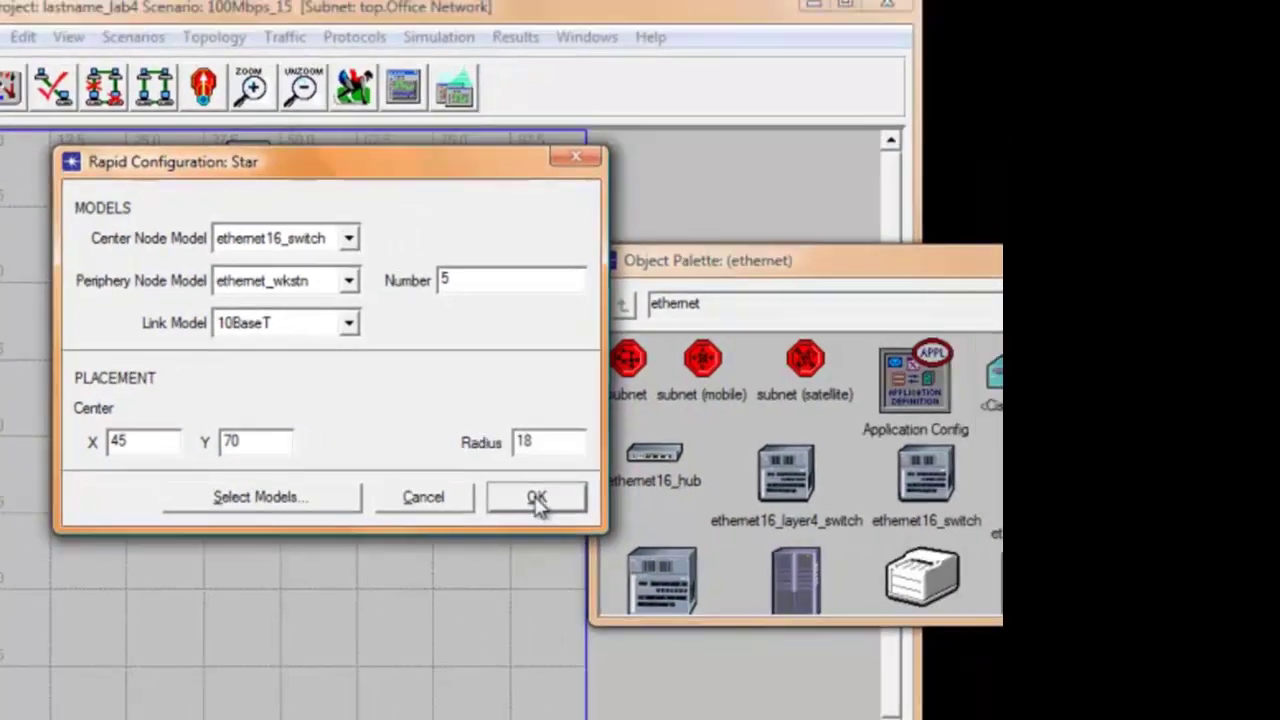
click(738, 562)
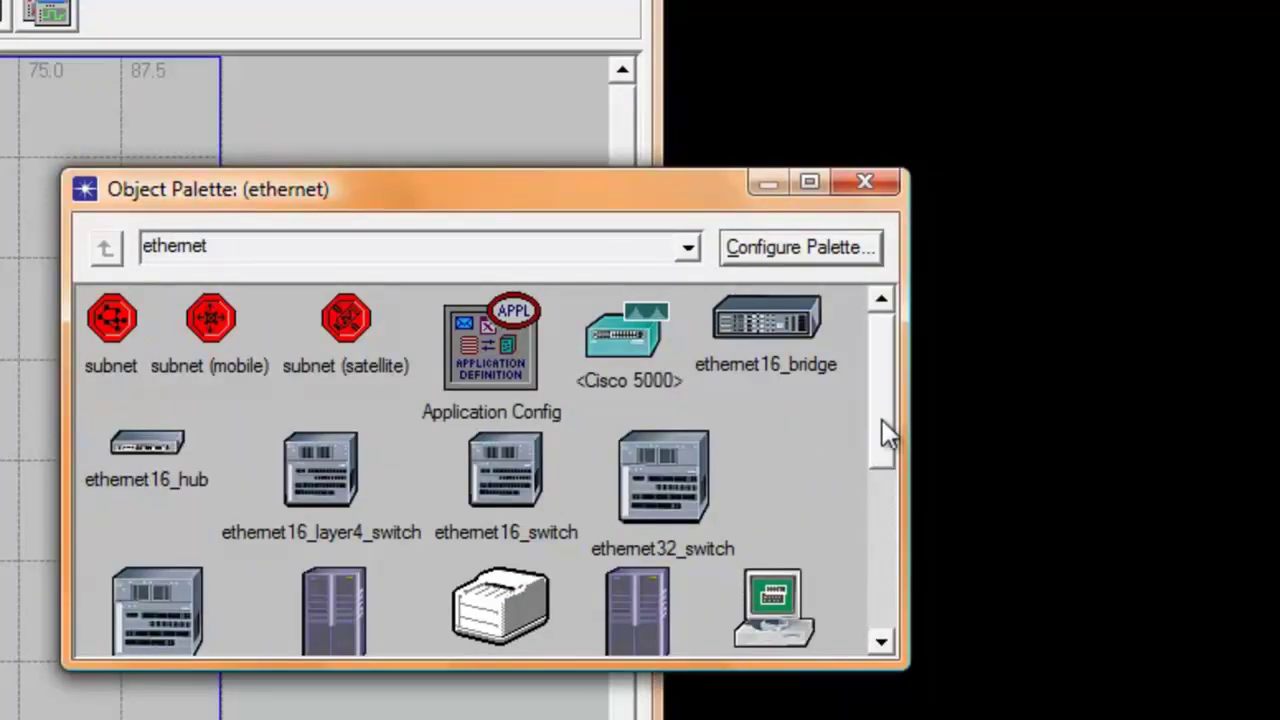
Place an ethernet_server node from the Object Palette beside node_13.
drag(882, 419, 890, 505)
drag(638, 421, 10, 545)
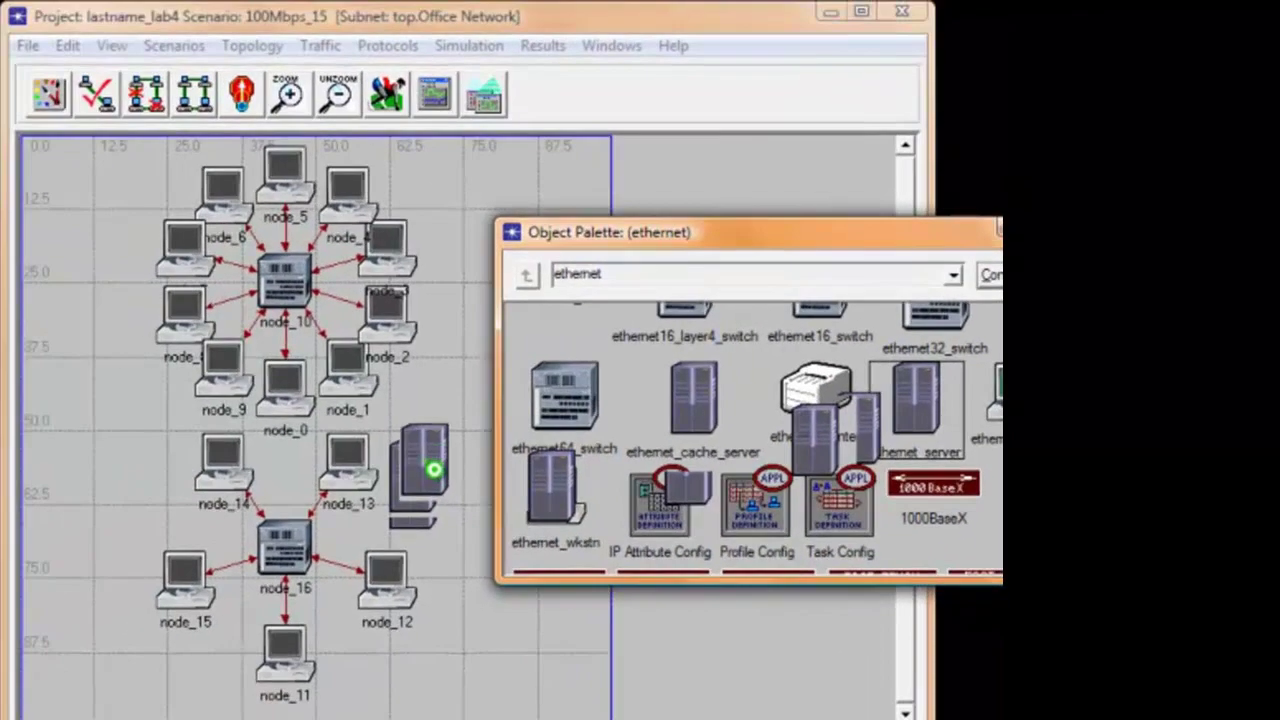
drag(433, 469, 426, 470)
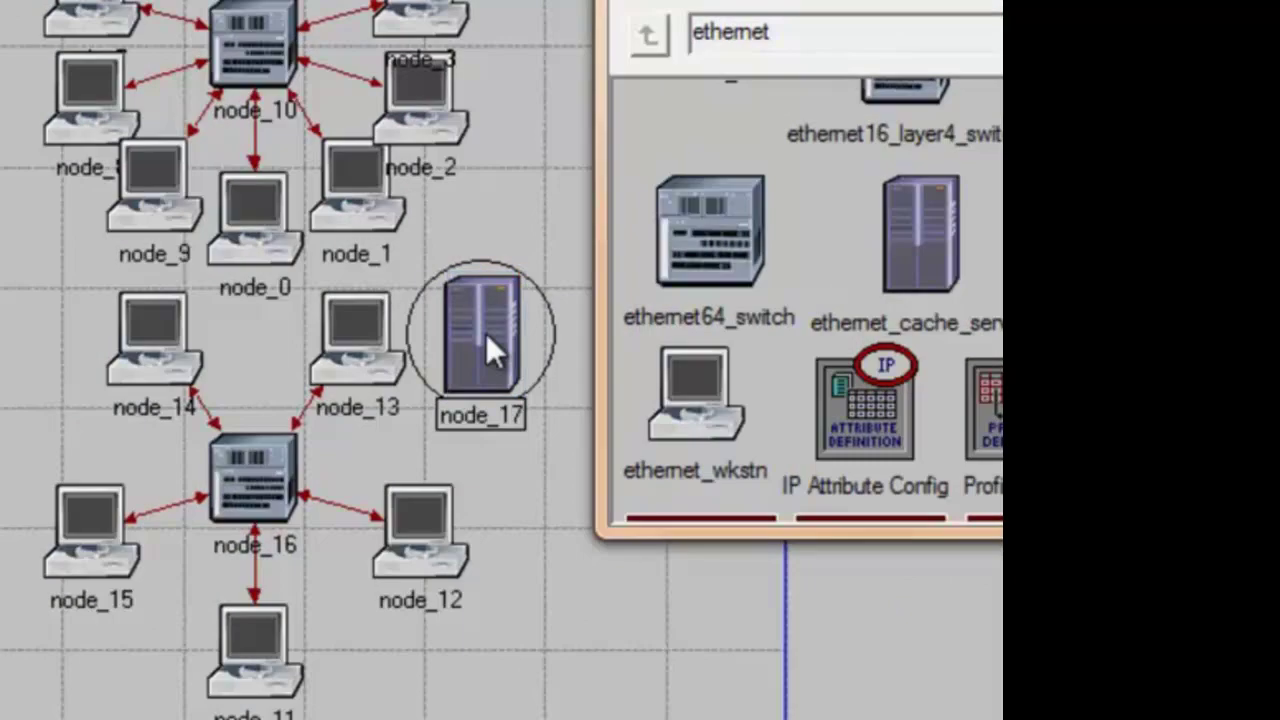
Rename the new server node to 'server'.
right_click(488, 340)
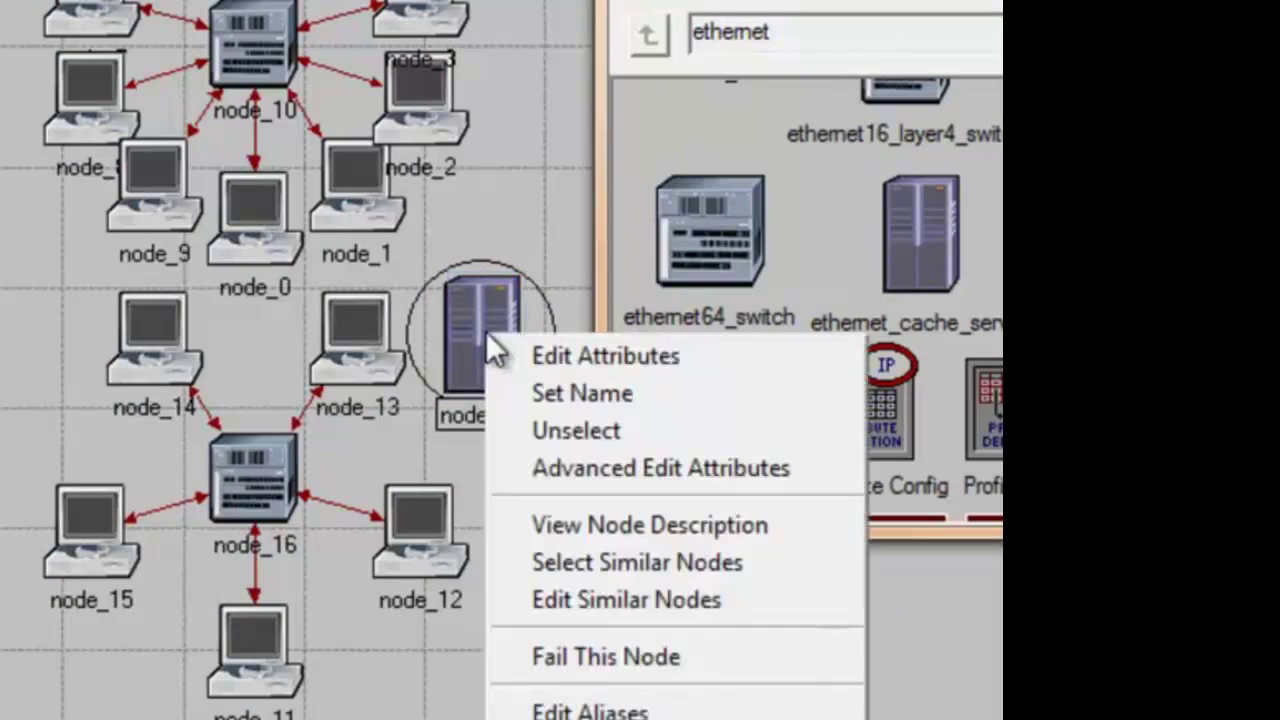
click(556, 400)
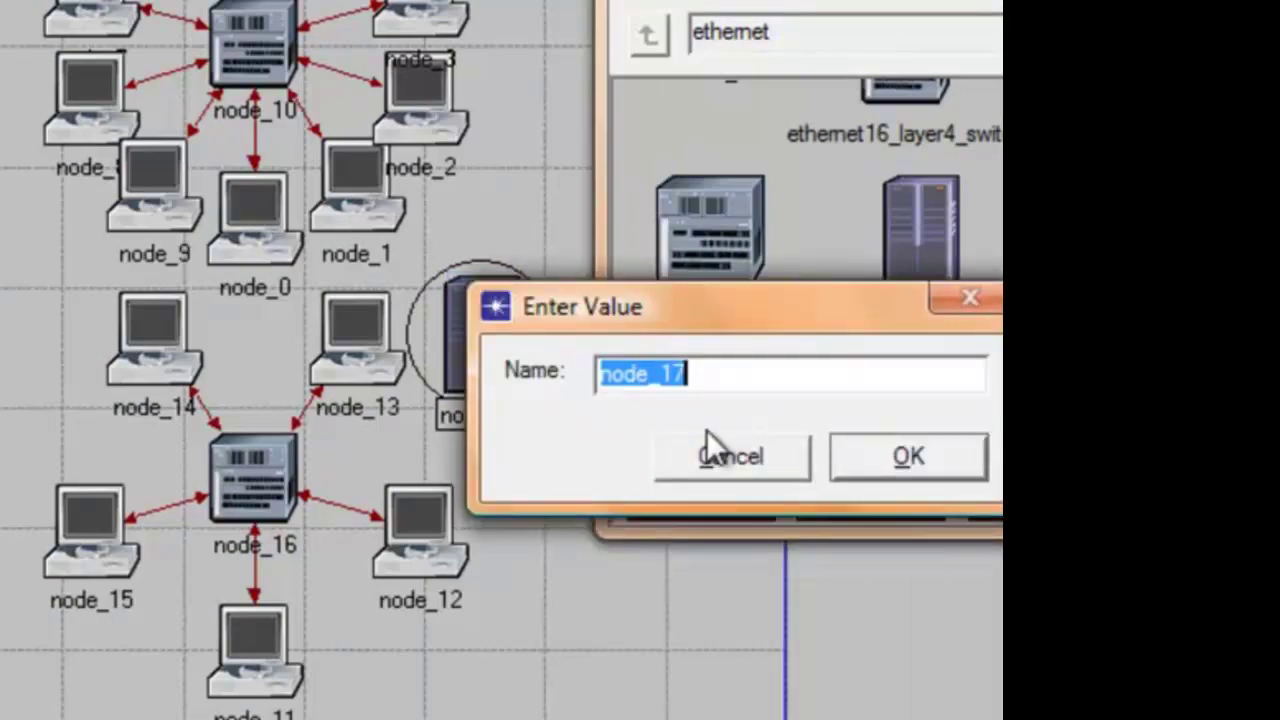
text(s)
text(er)
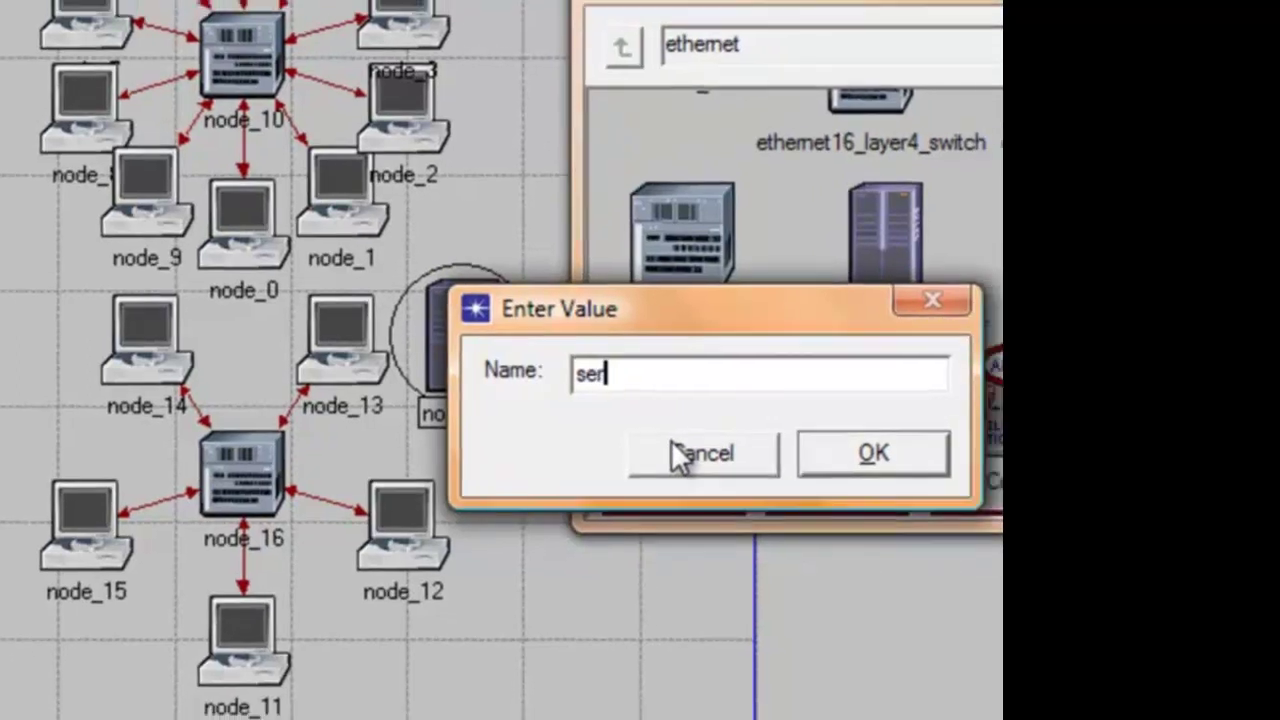
text(ver)
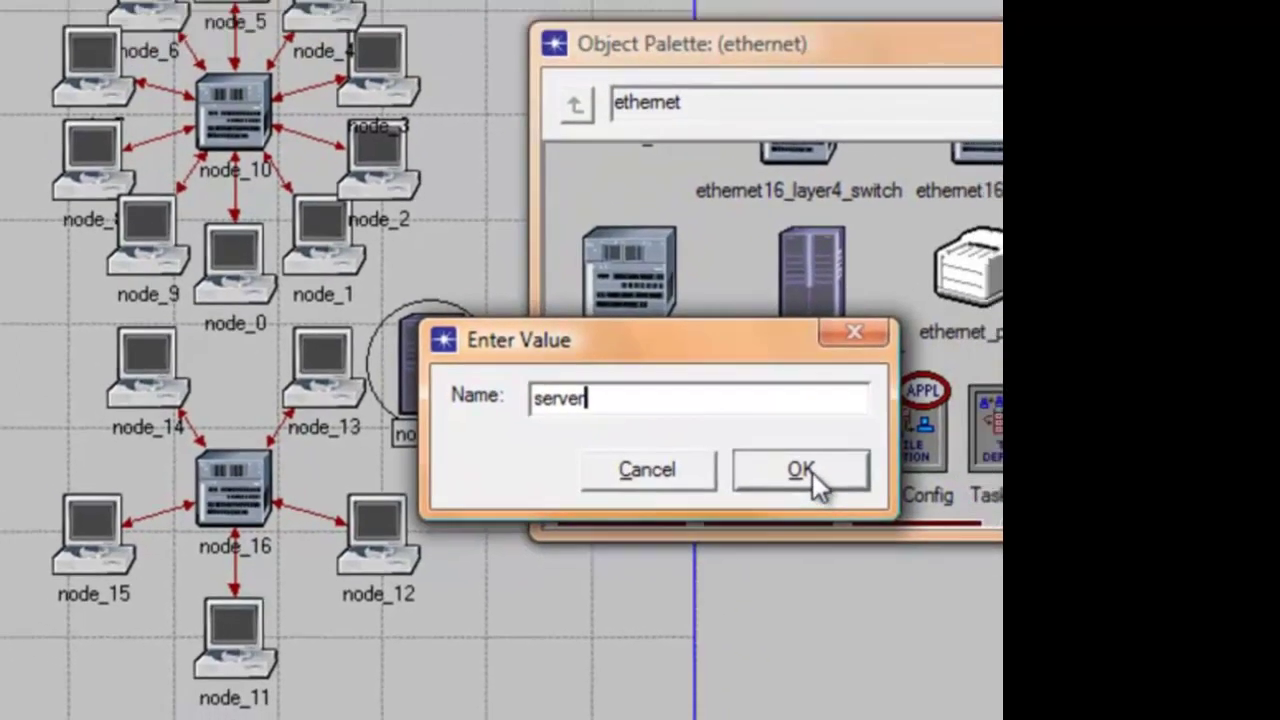
click(866, 466)
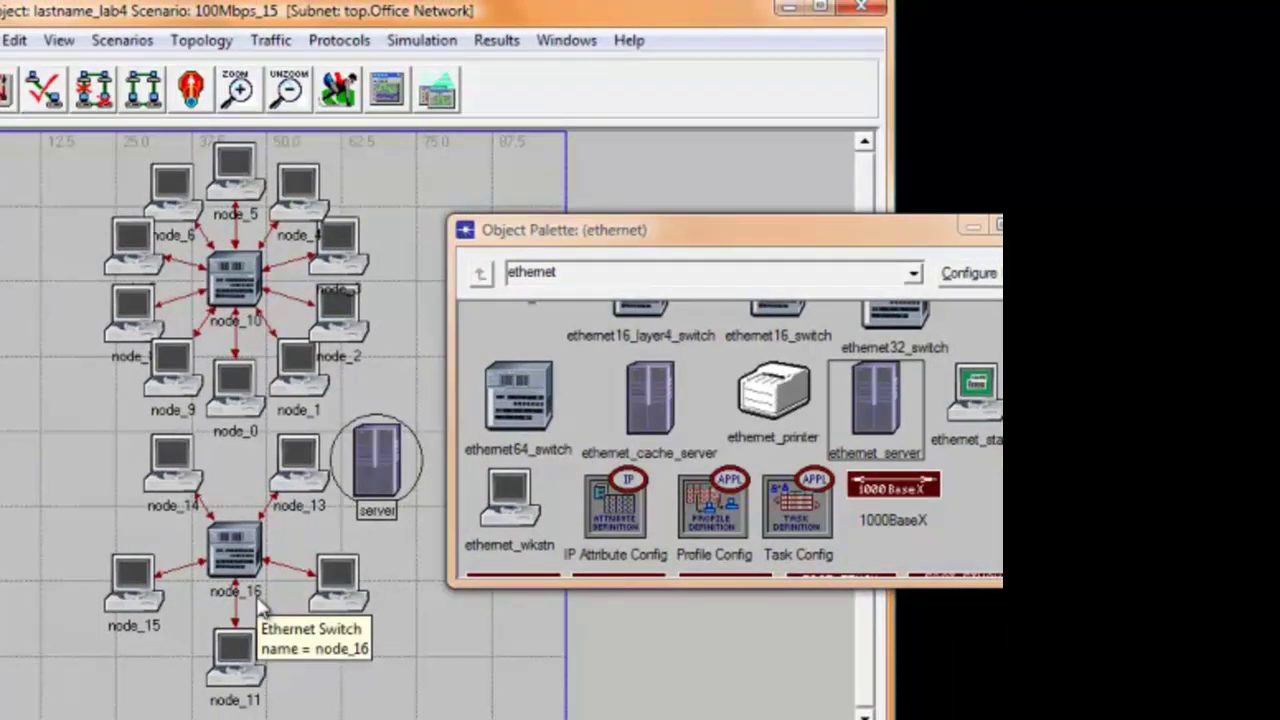
Rename switch node_10 to 1st_fl_switch.
right_click(243, 288)
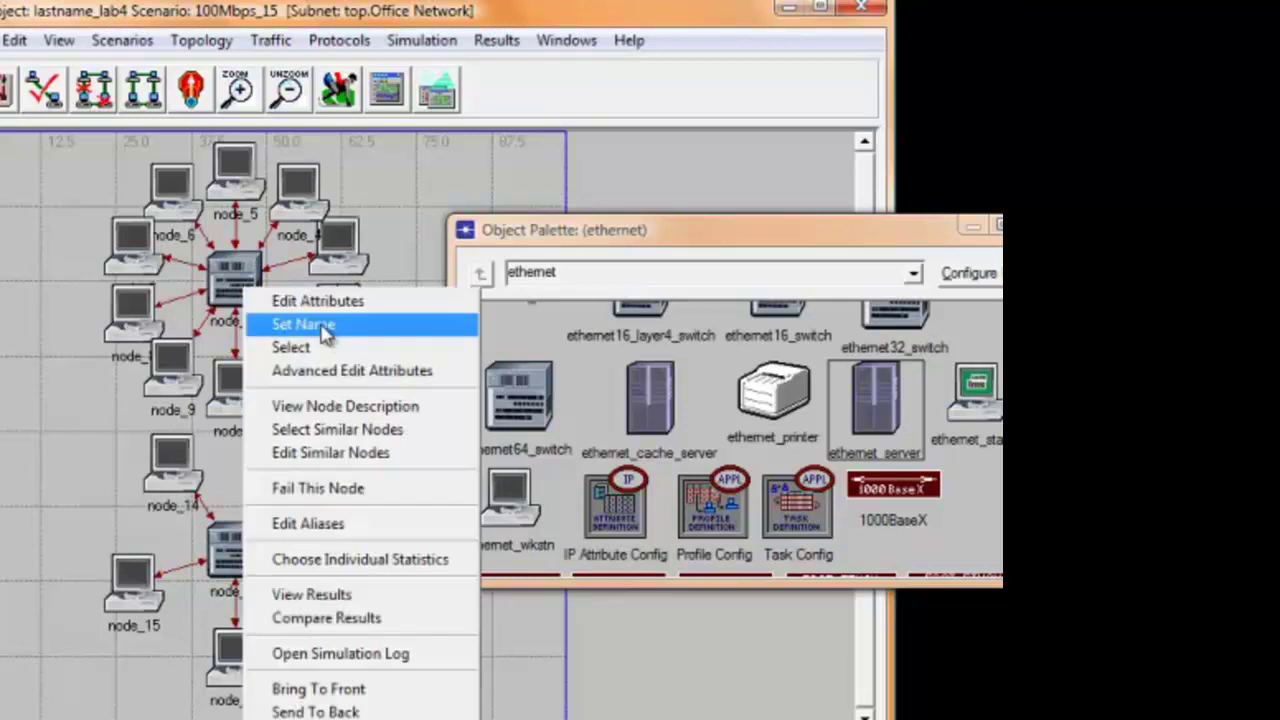
click(325, 330)
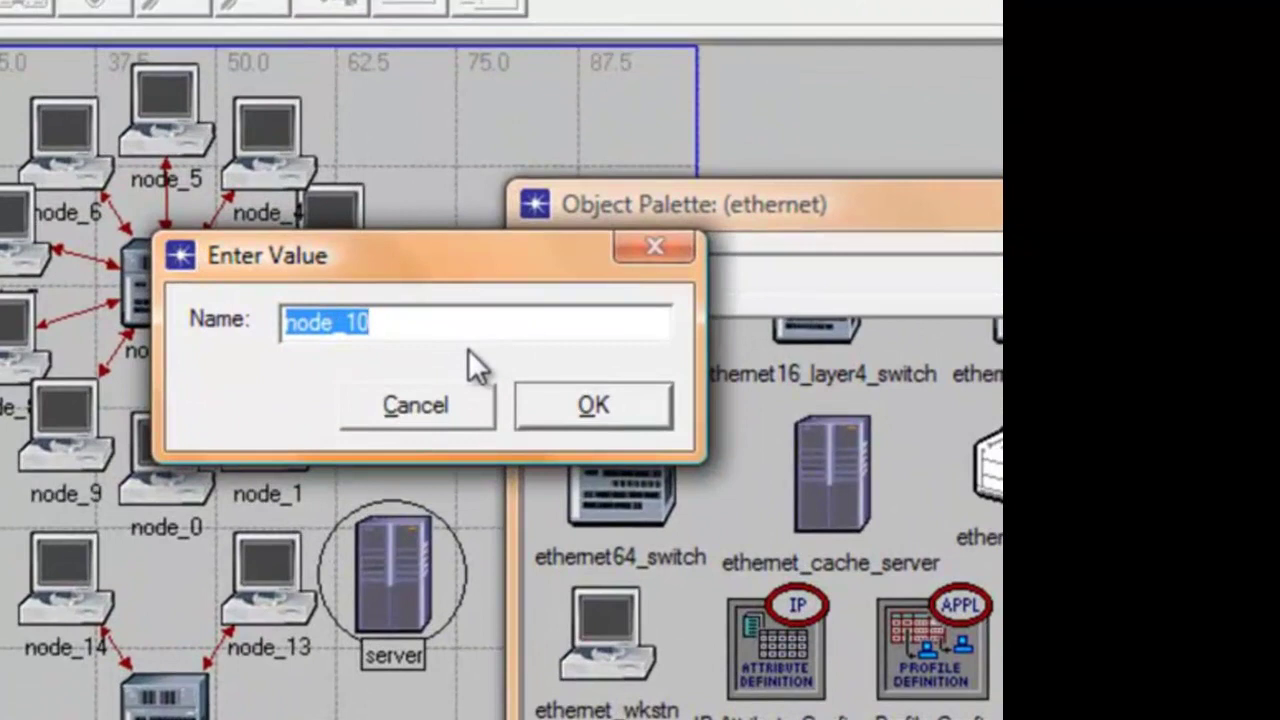
text(1)
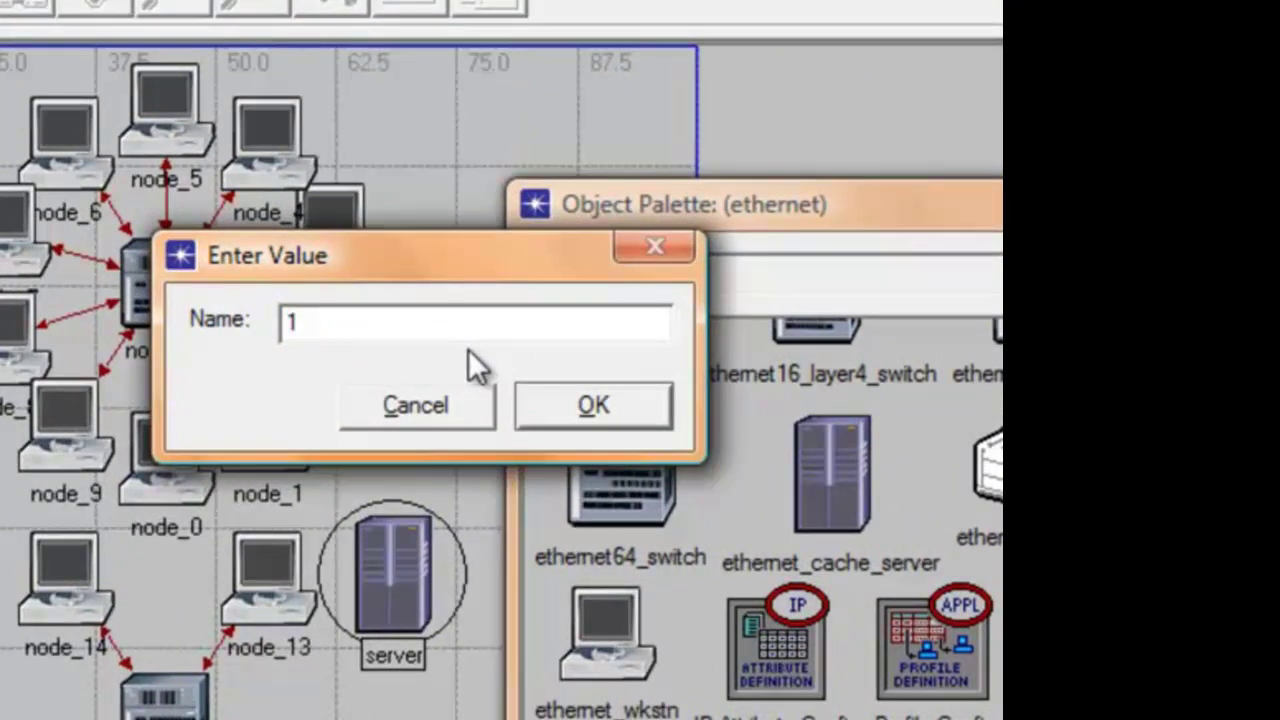
text(st)
text(_fl_switch)
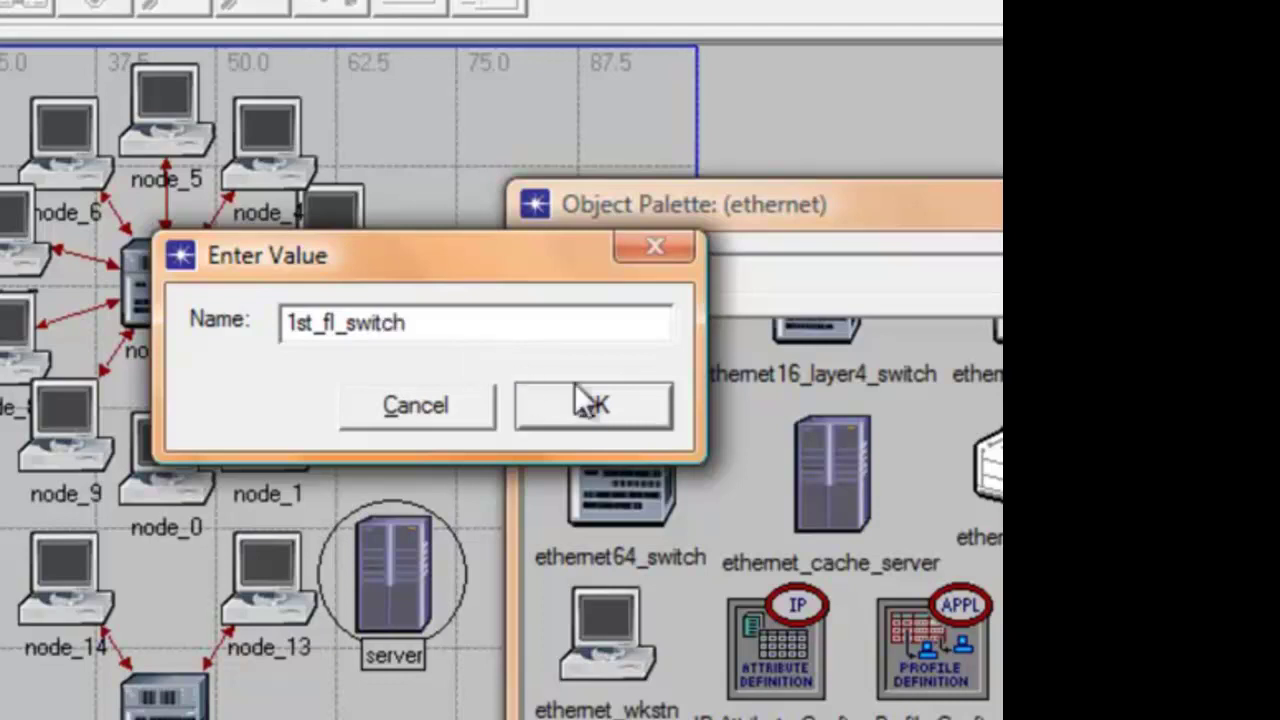
click(593, 406)
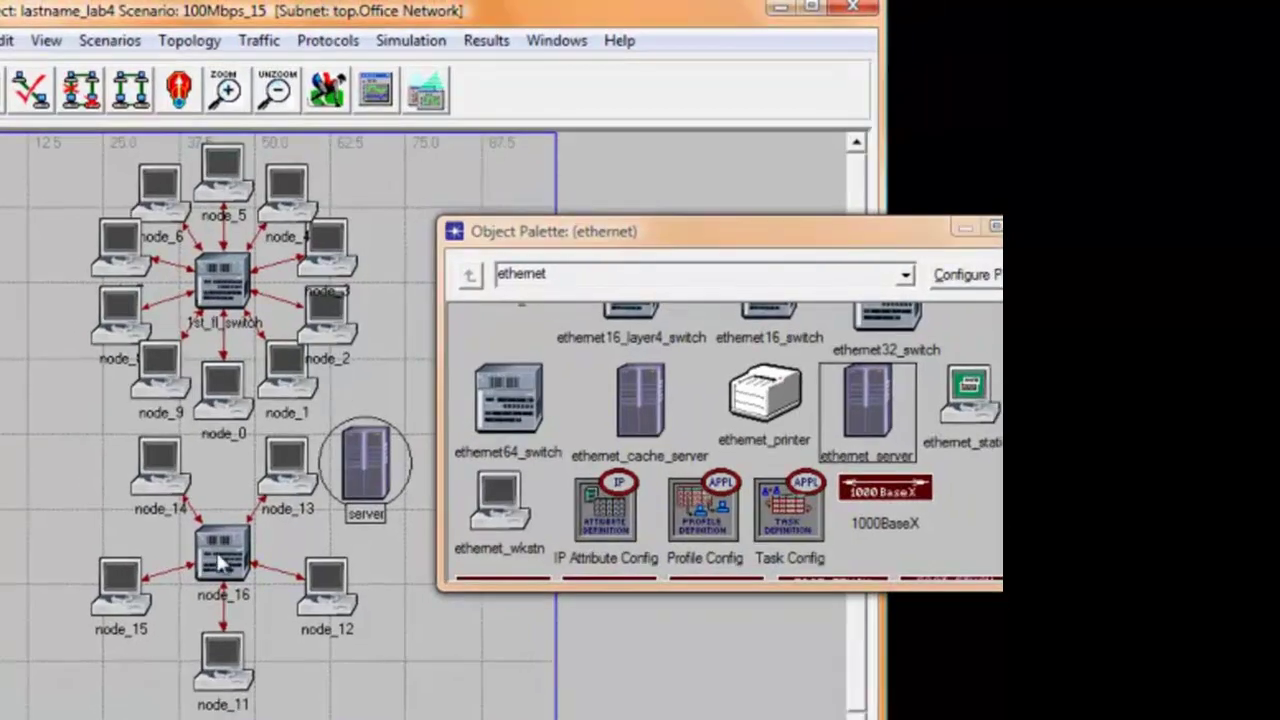
Rename switch node_16 to 2nd_fl_switch.
right_click(222, 545)
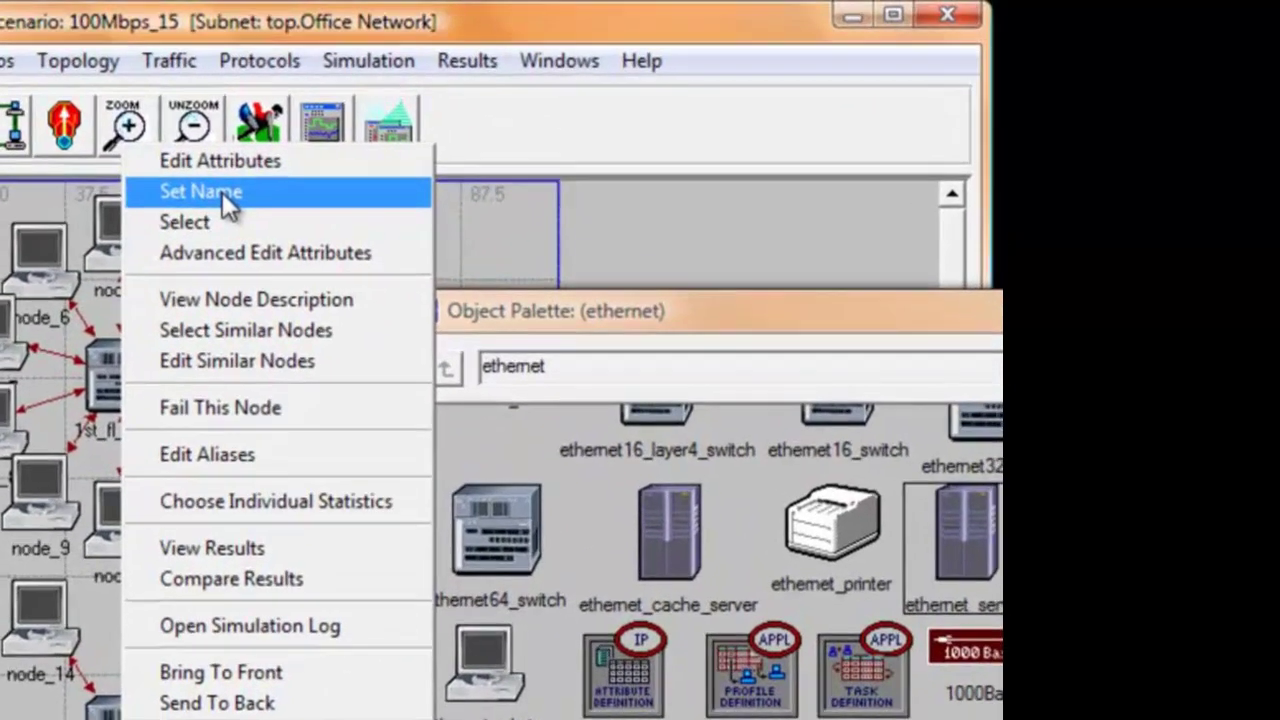
click(222, 192)
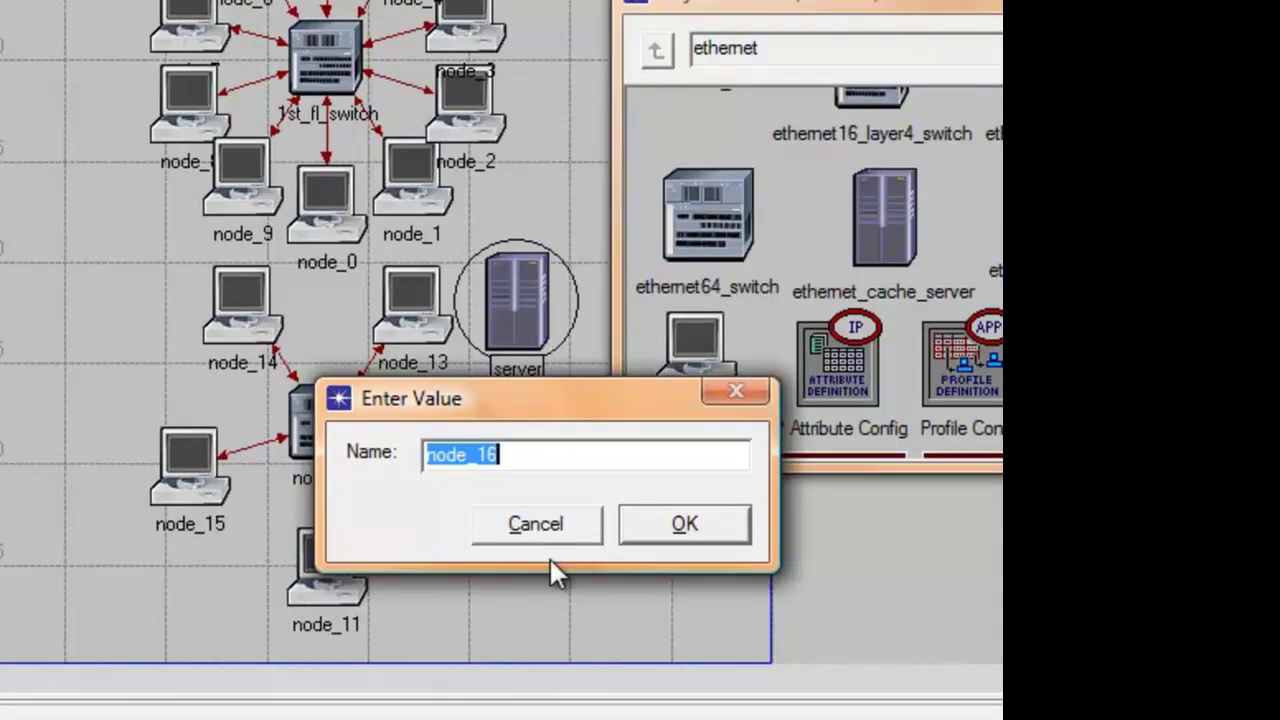
text(2nd_fl_switch)
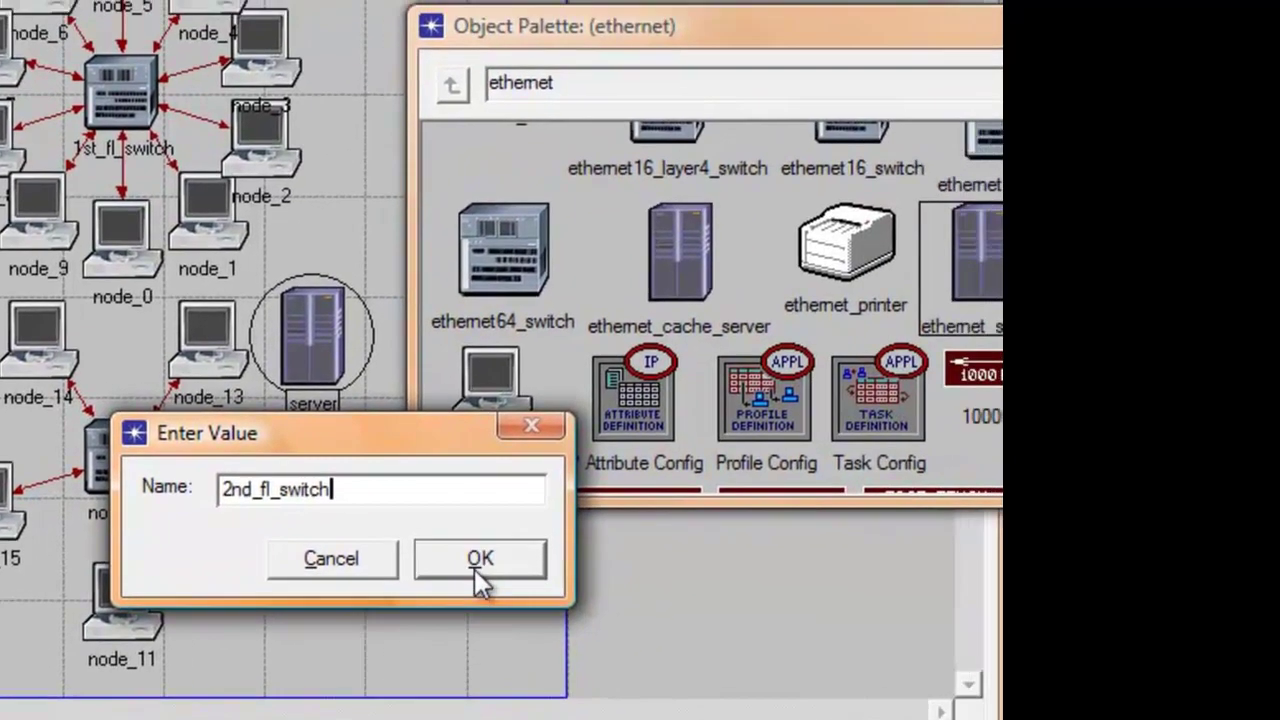
click(632, 538)
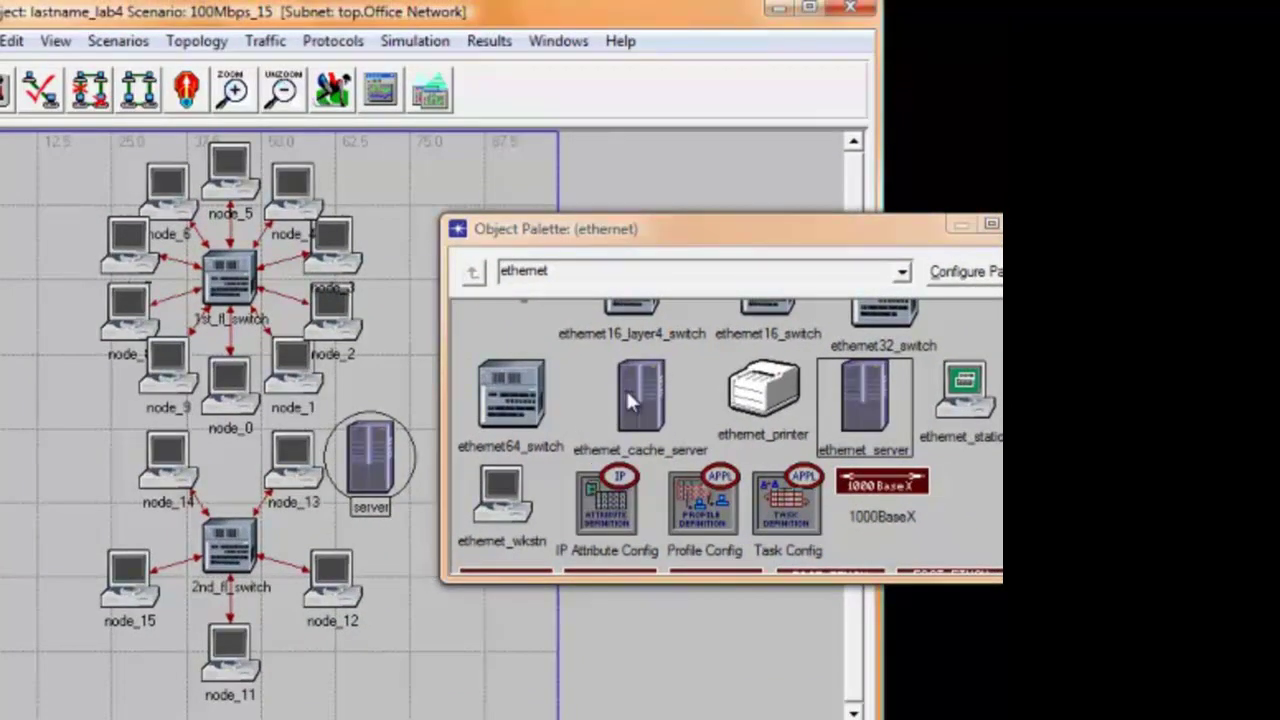
Draw 10BaseT links for server–2nd_fl_switch and 2nd_fl_switch–1st_fl_switch.
scroll(790, 400, down, 3)
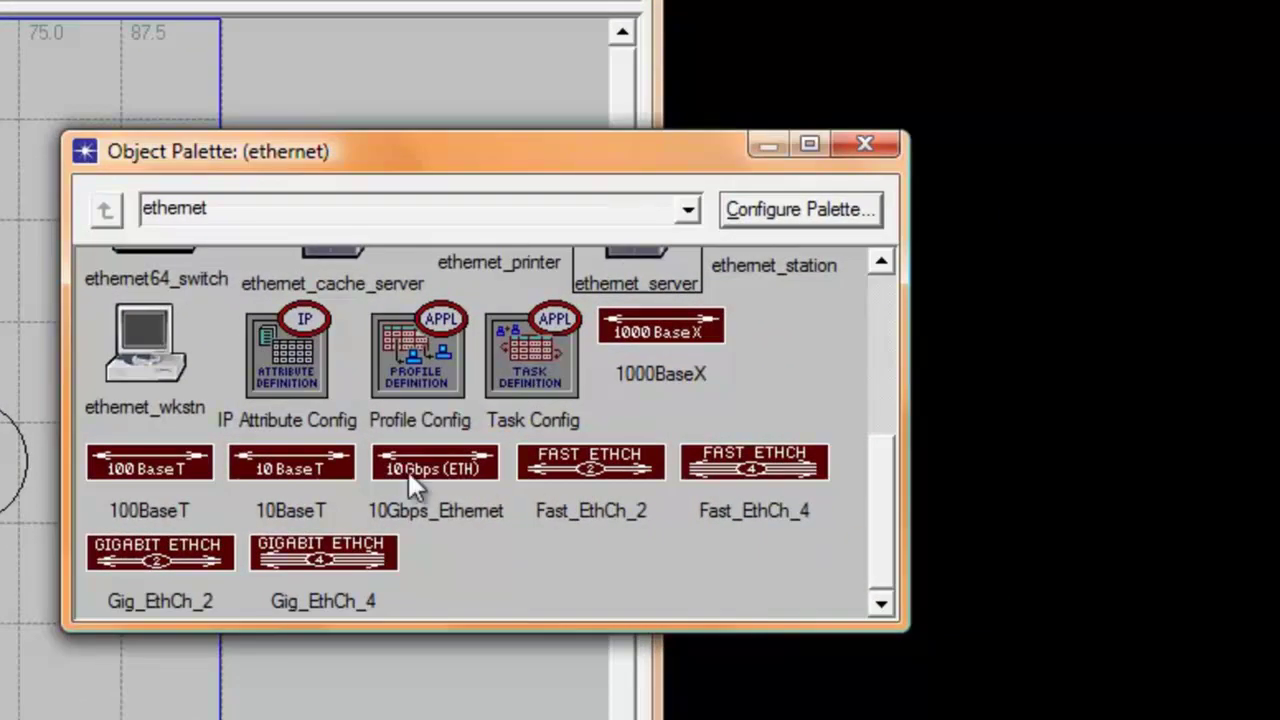
click(300, 460)
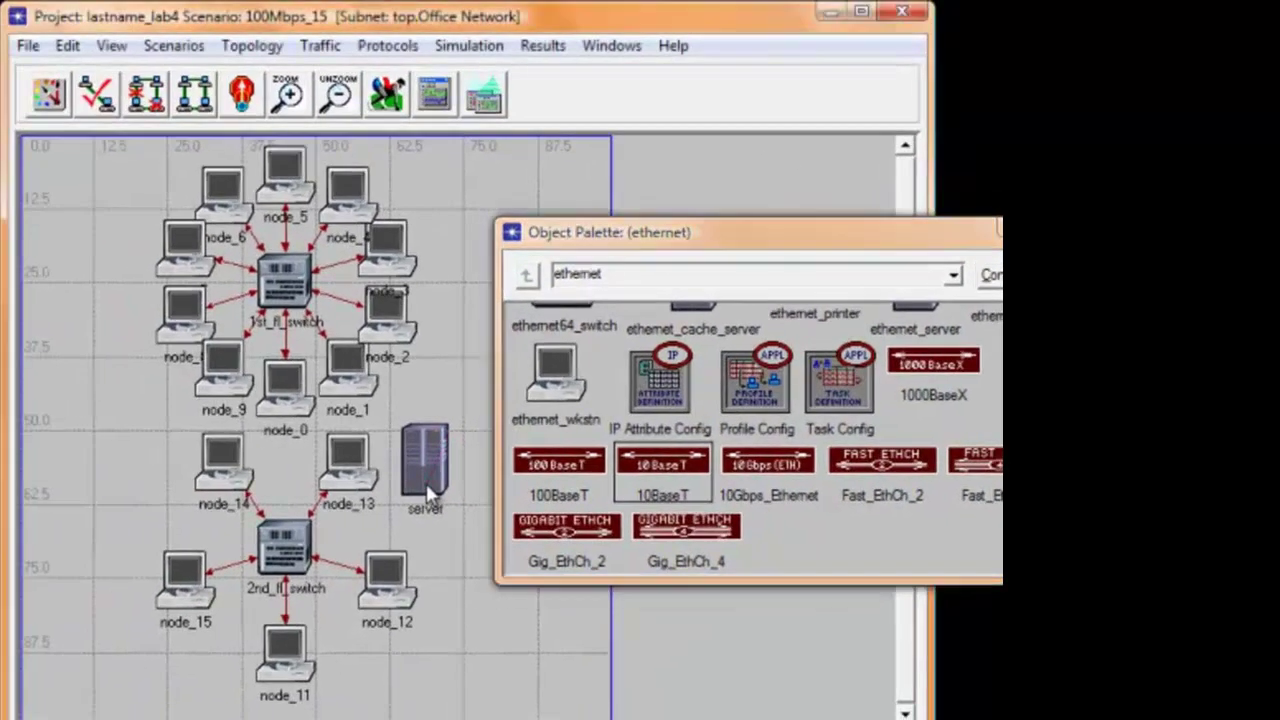
click(424, 470)
click(288, 546)
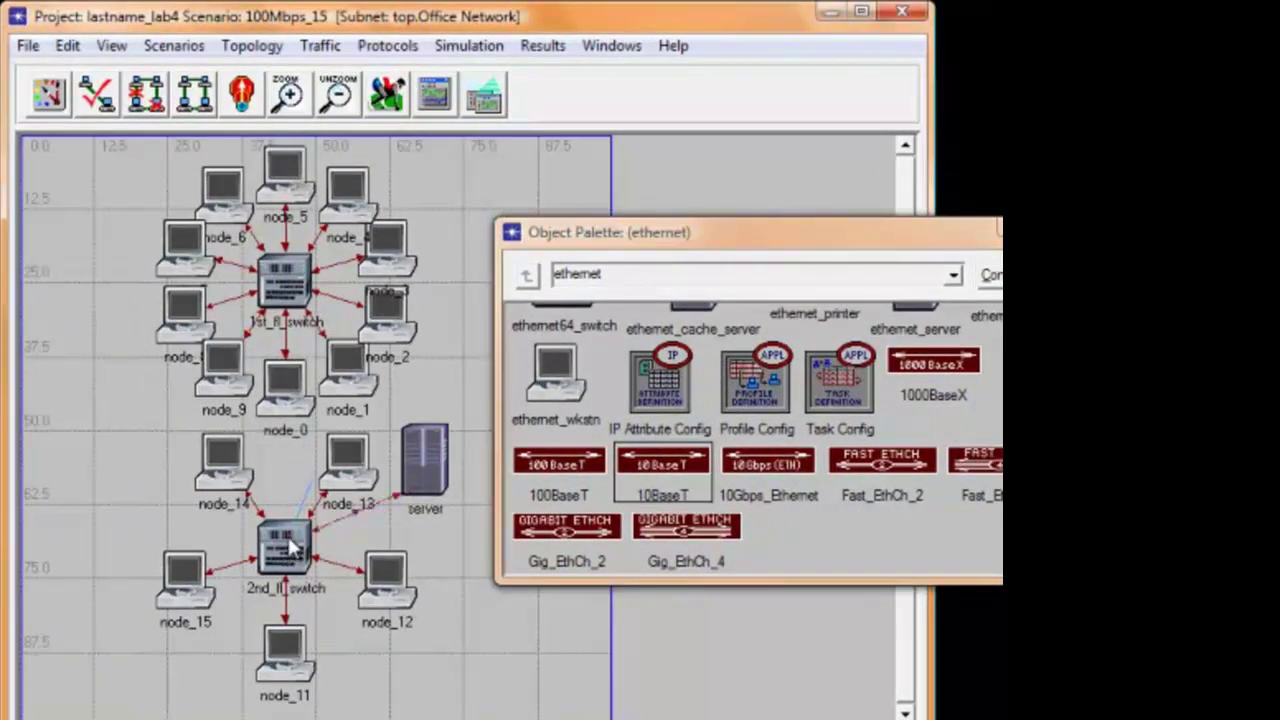
click(293, 283)
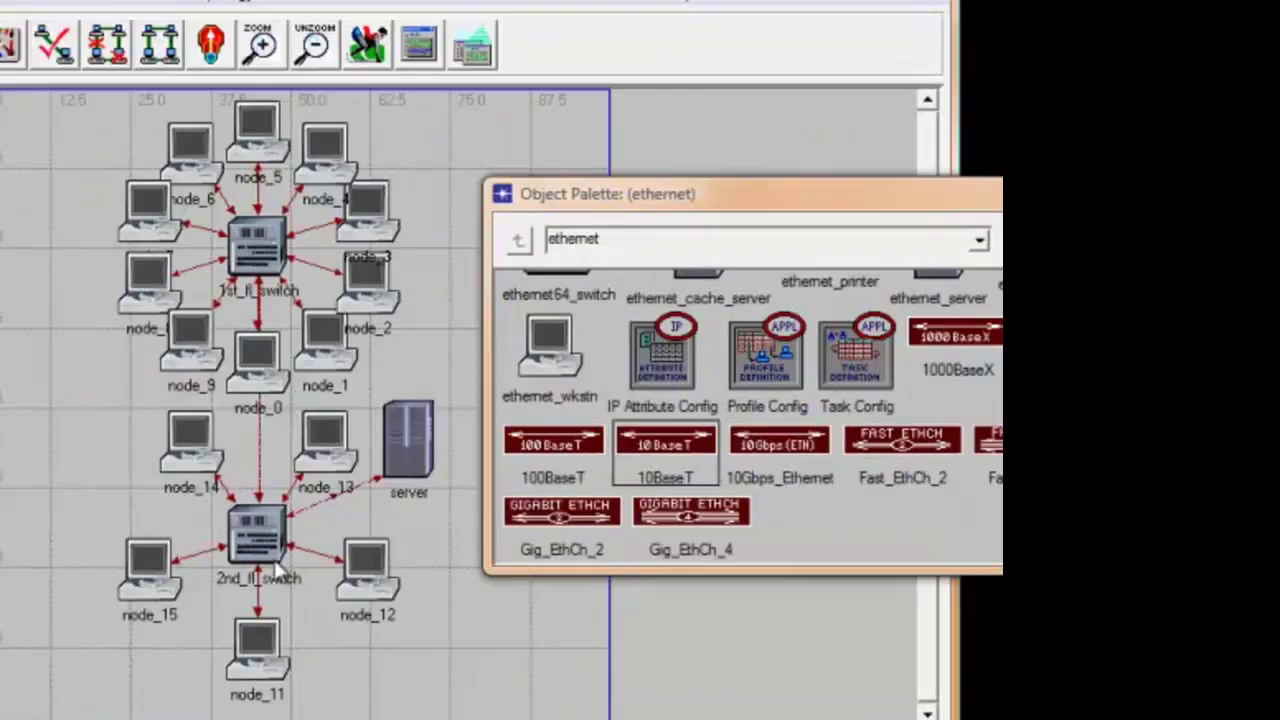
right_click(268, 548)
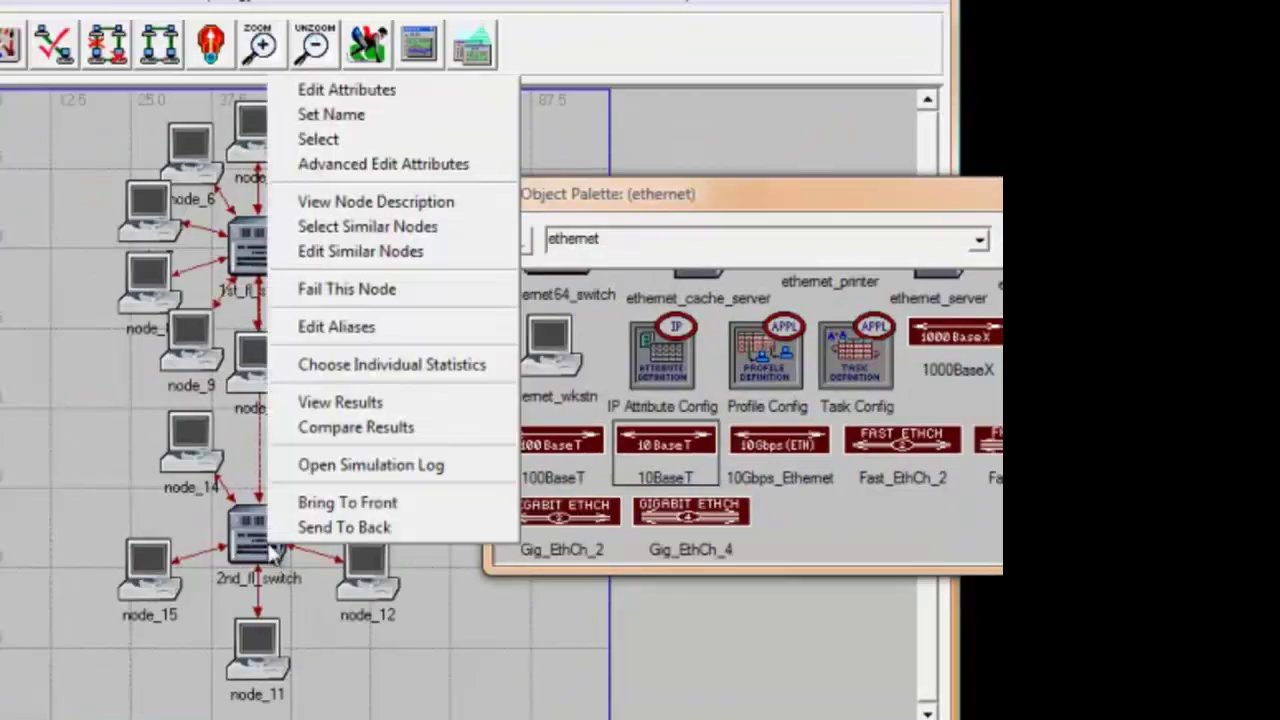
click(333, 90)
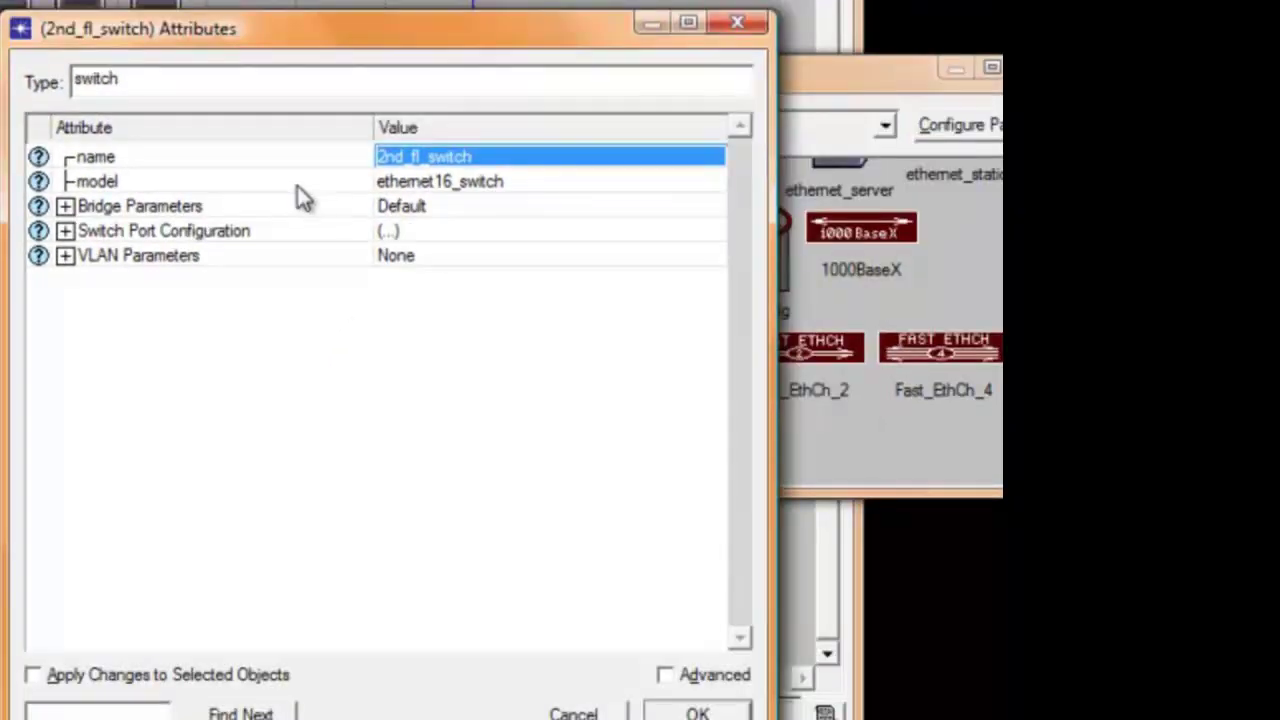
click(398, 232)
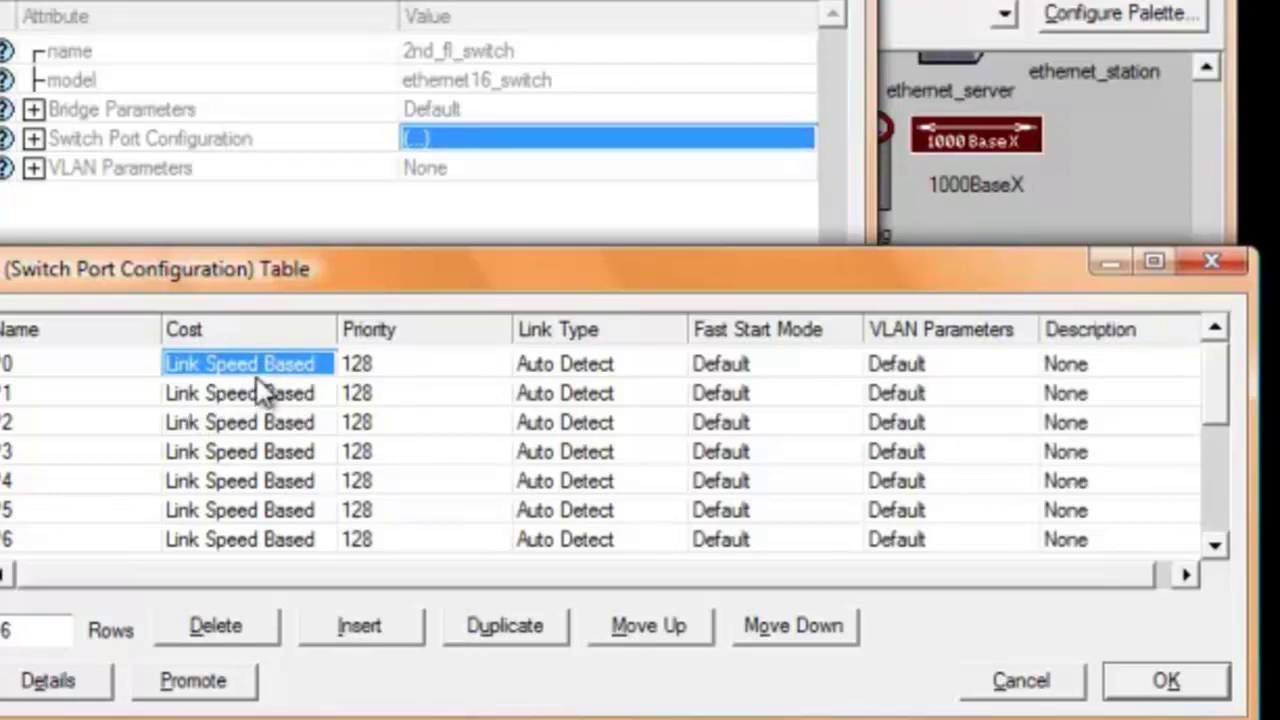
click(1178, 686)
click(922, 692)
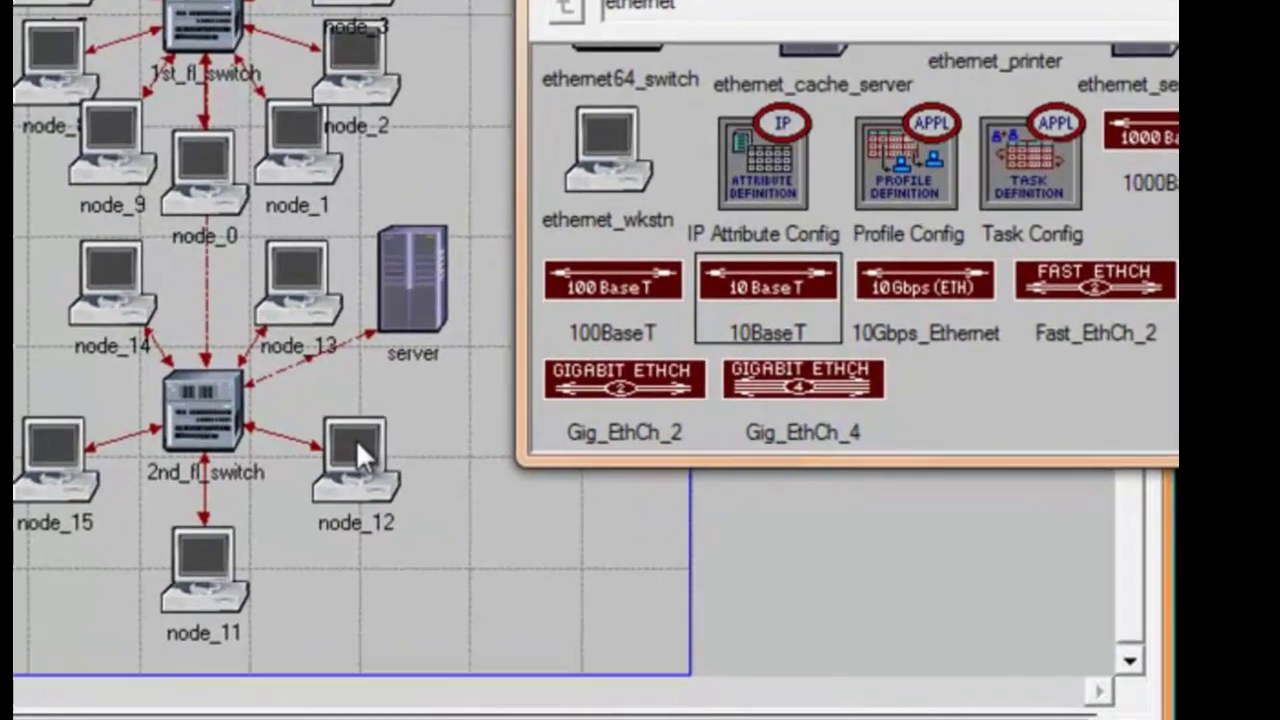
Use Edit Similar Nodes on workstation node_12 to open the shared attributes table.
right_click(450, 518)
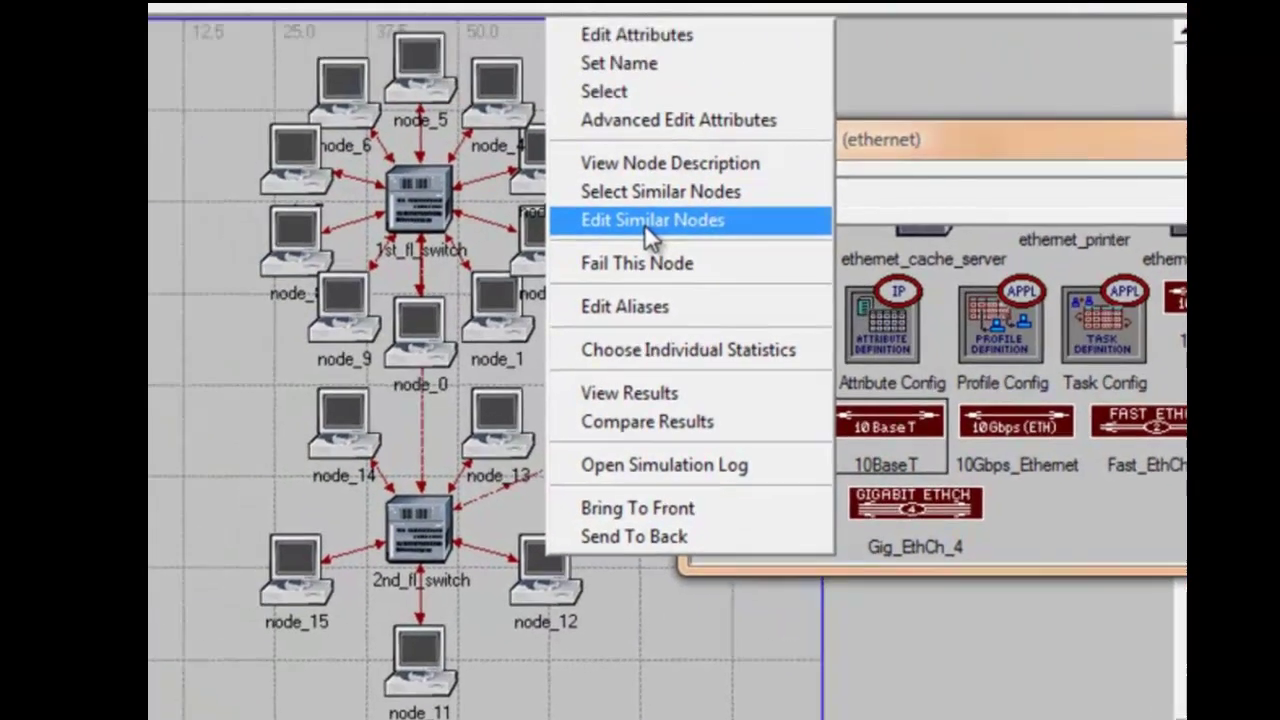
click(556, 123)
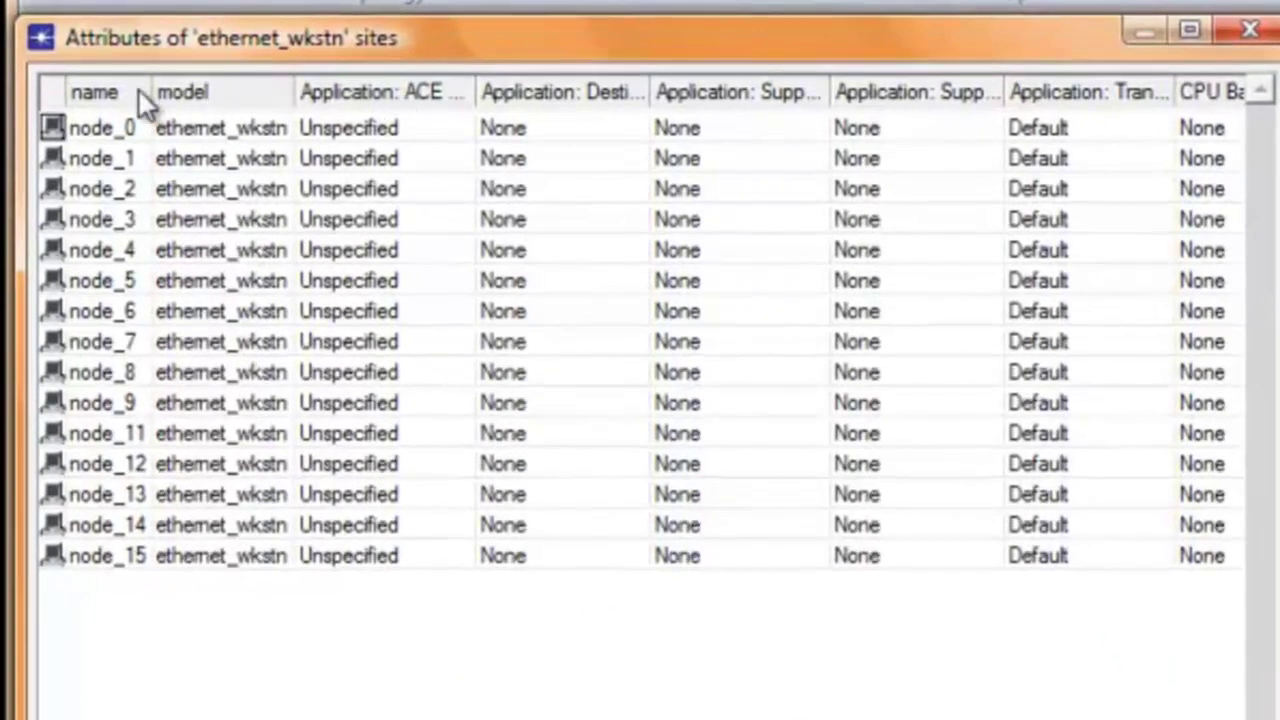
Widen the table columns and rename node_0 and node_1 to Billing1 and Billing2.
drag(158, 85, 212, 90)
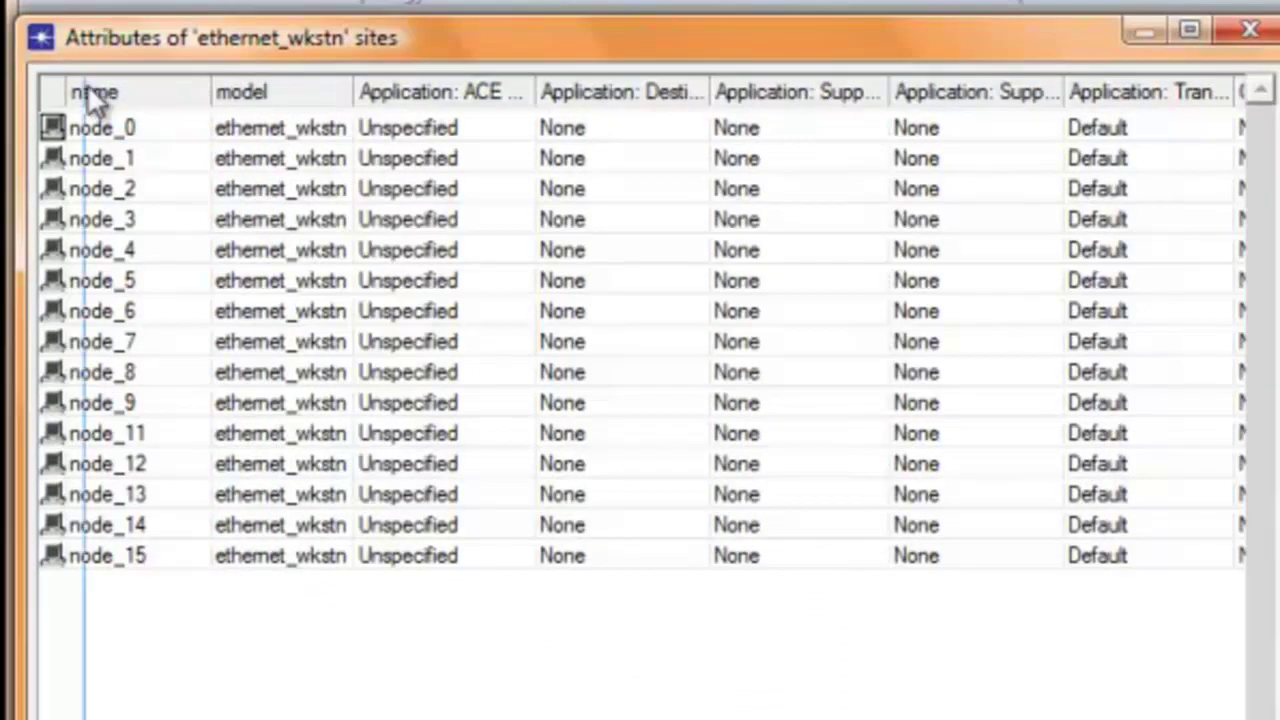
drag(68, 88, 90, 90)
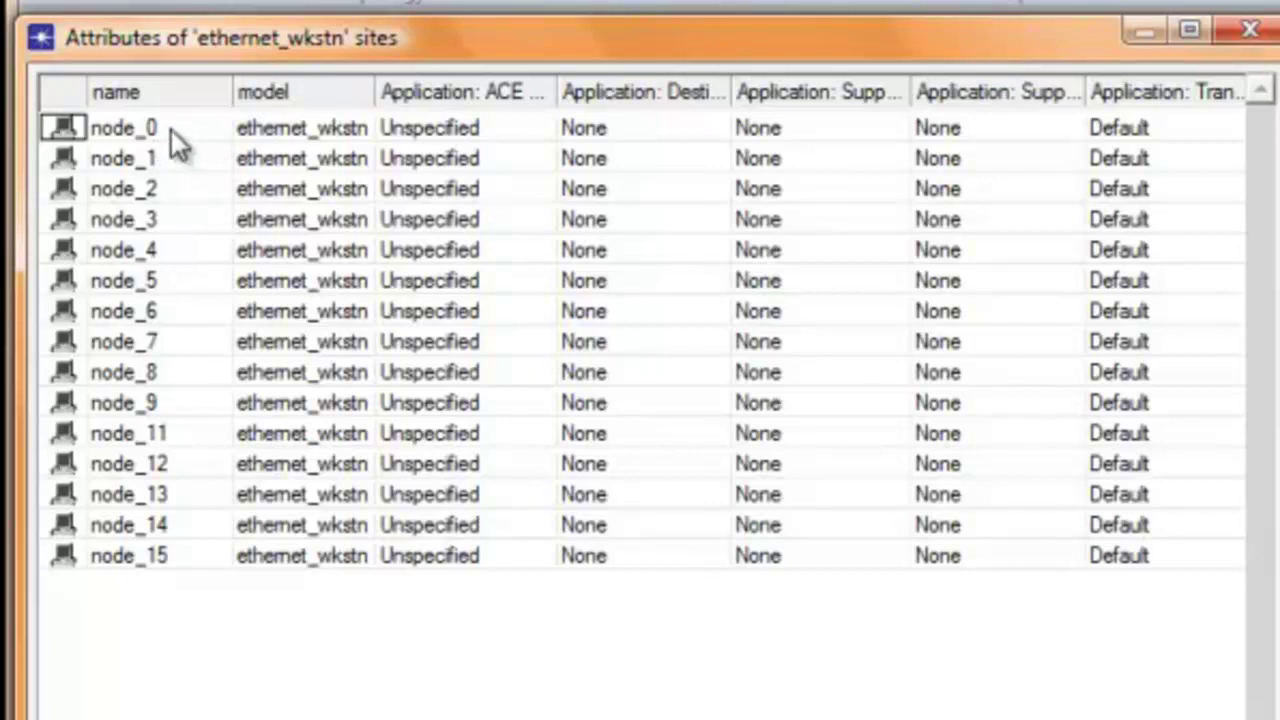
click(164, 127)
text(B)
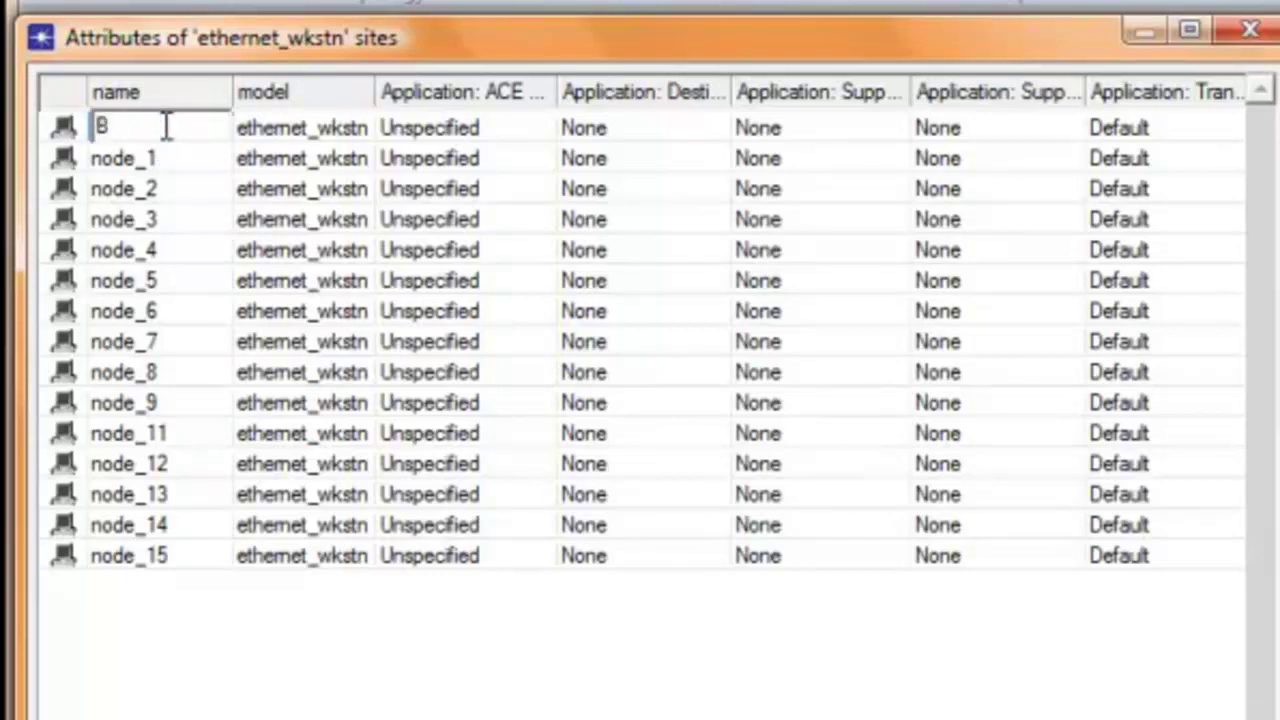
text(illing)
text(1)
click(60, 120)
key(Return)
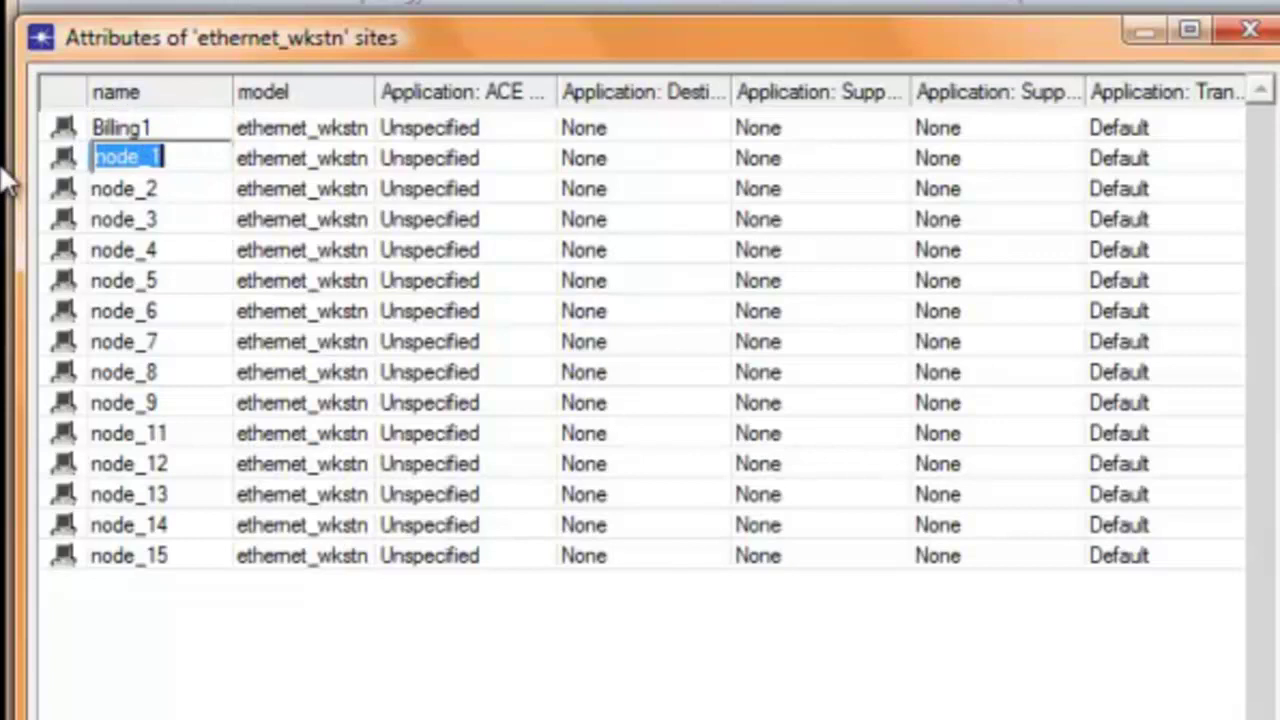
key(BackSpace)
text(Billing1)
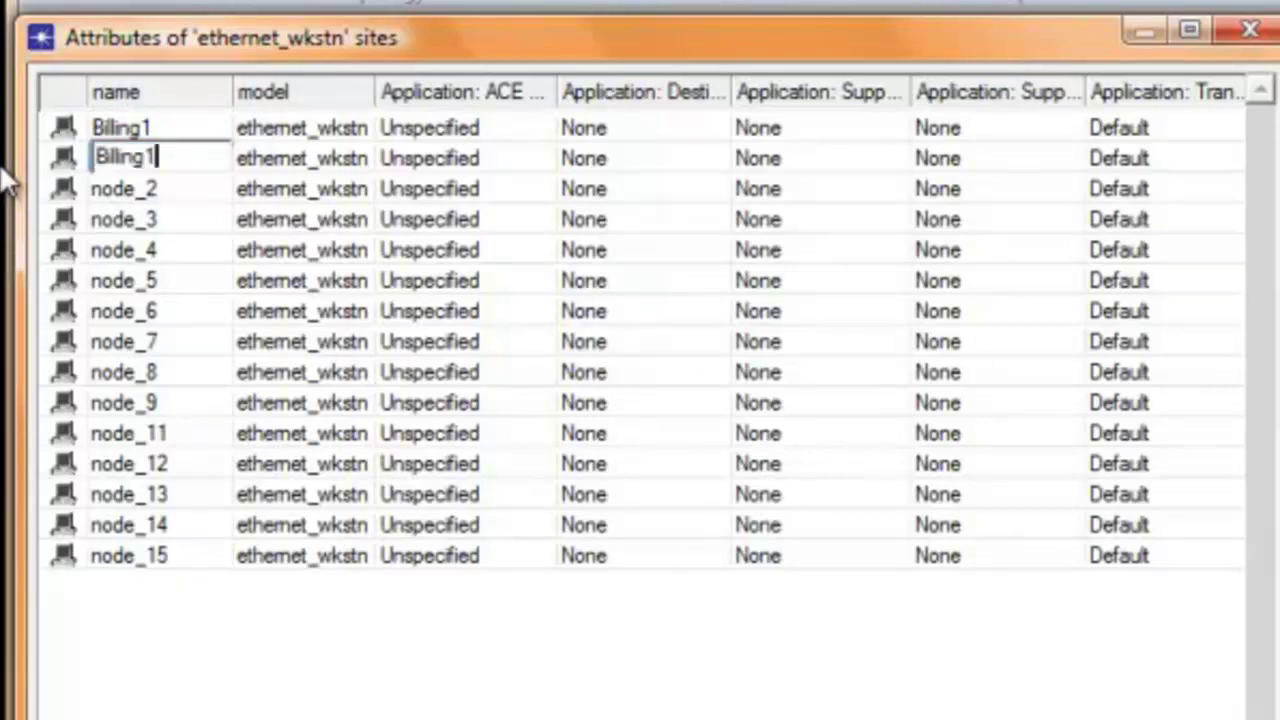
key(BackSpace)
text(2)
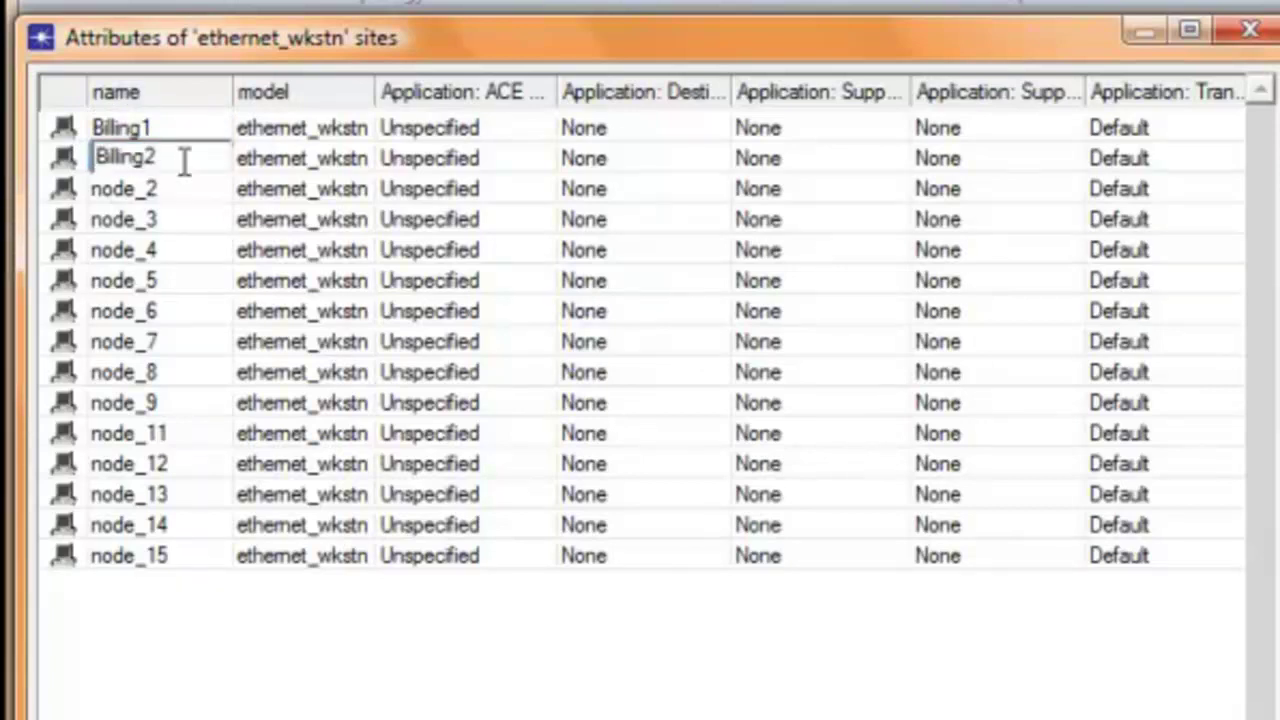
key(Return)
Rename the next three workstations Billing3, Billing4 and Billing5.
text(Billing1)
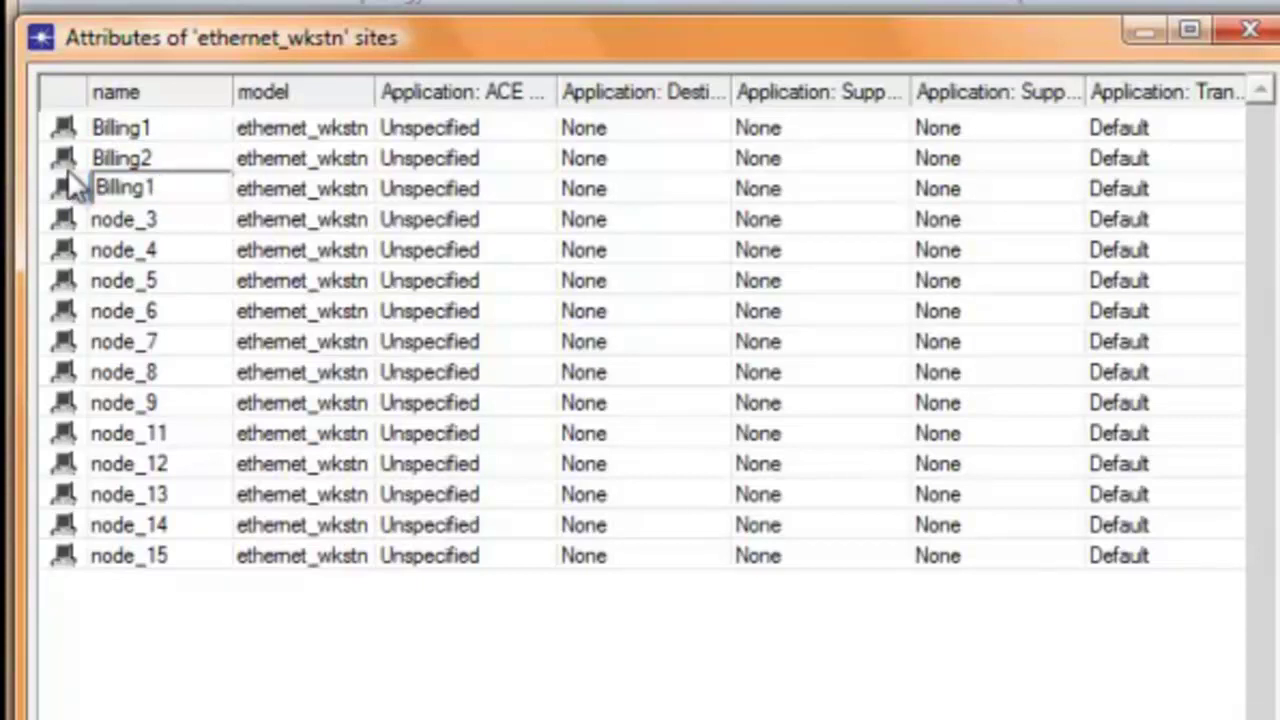
key(BackSpace)
text(3)
key(Return)
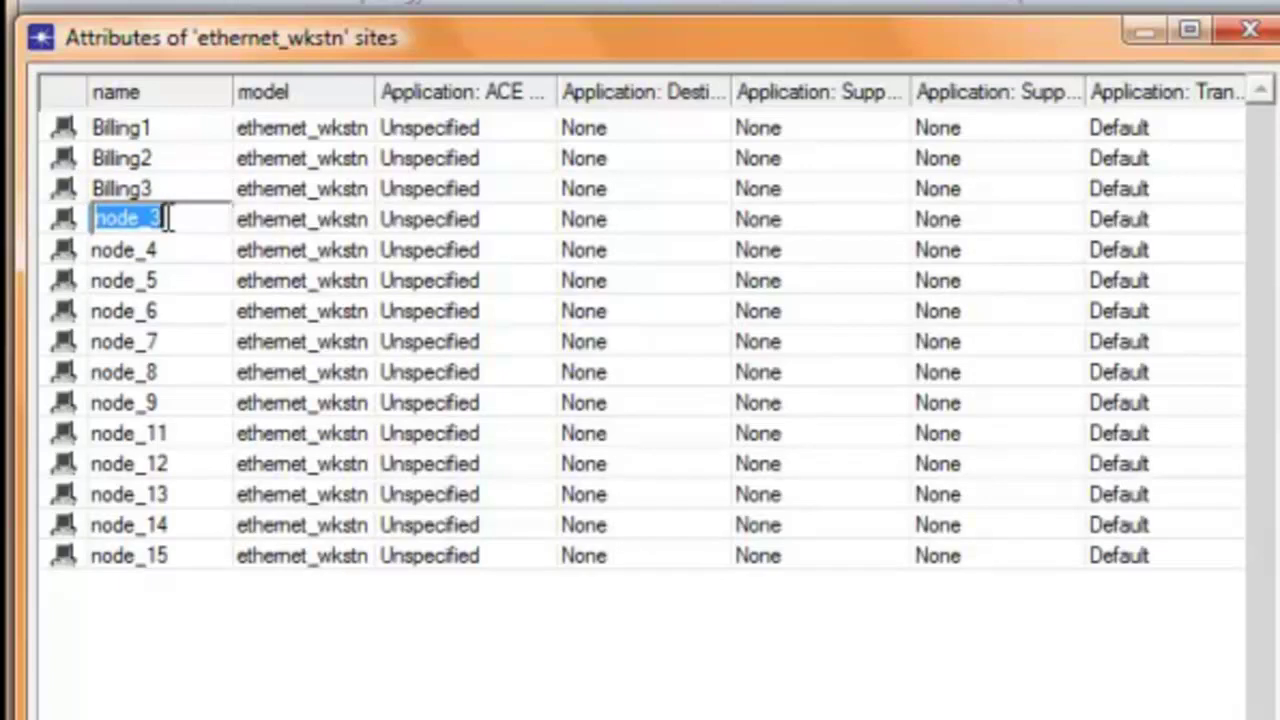
text(Billing1)
text(4)
key(Return)
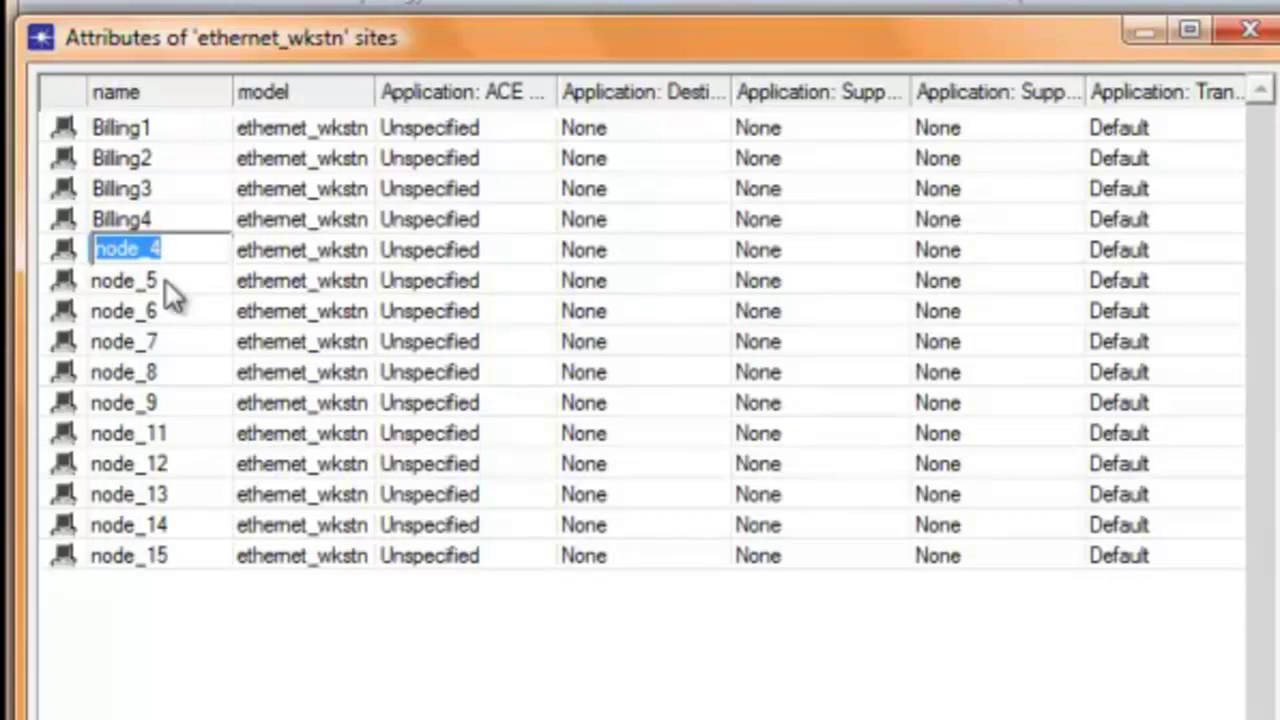
text(Billing1)
key(BackSpace)
text(5)
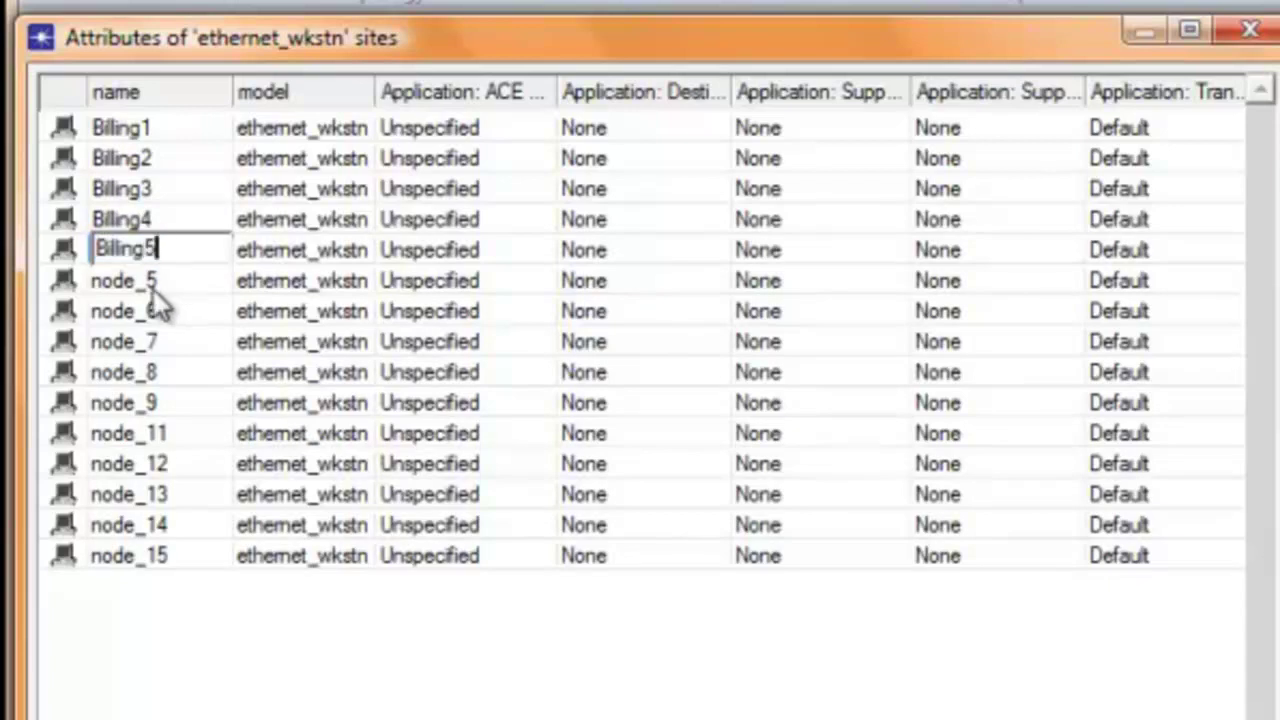
key(Return)
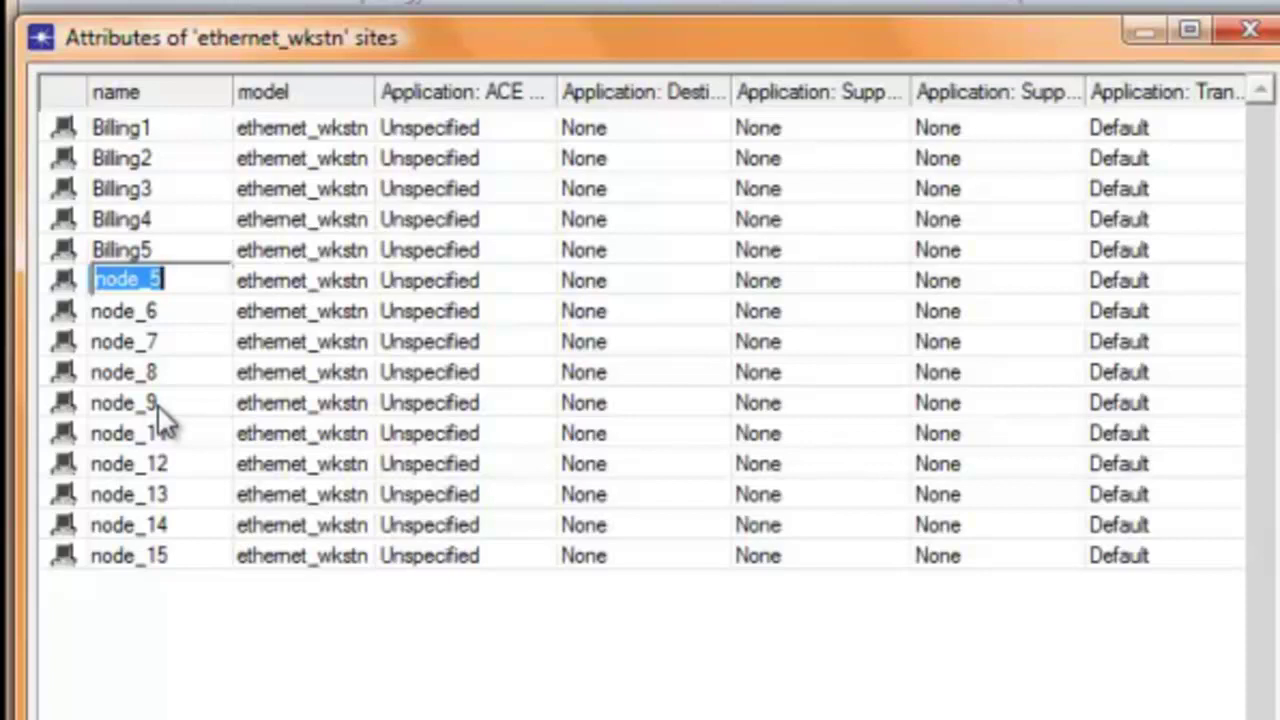
Name the sixth and seventh workstations Sales1 and Sales2.
text(Sales)
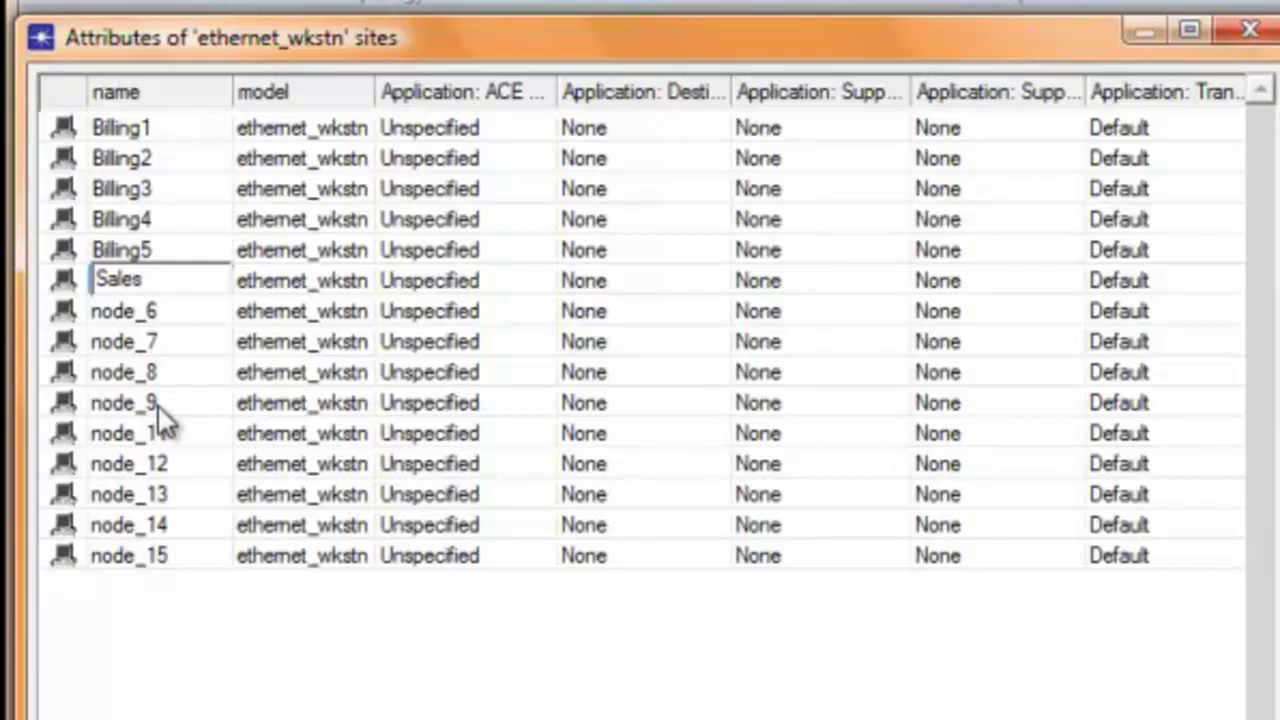
text(1)
drag(186, 280, 99, 276)
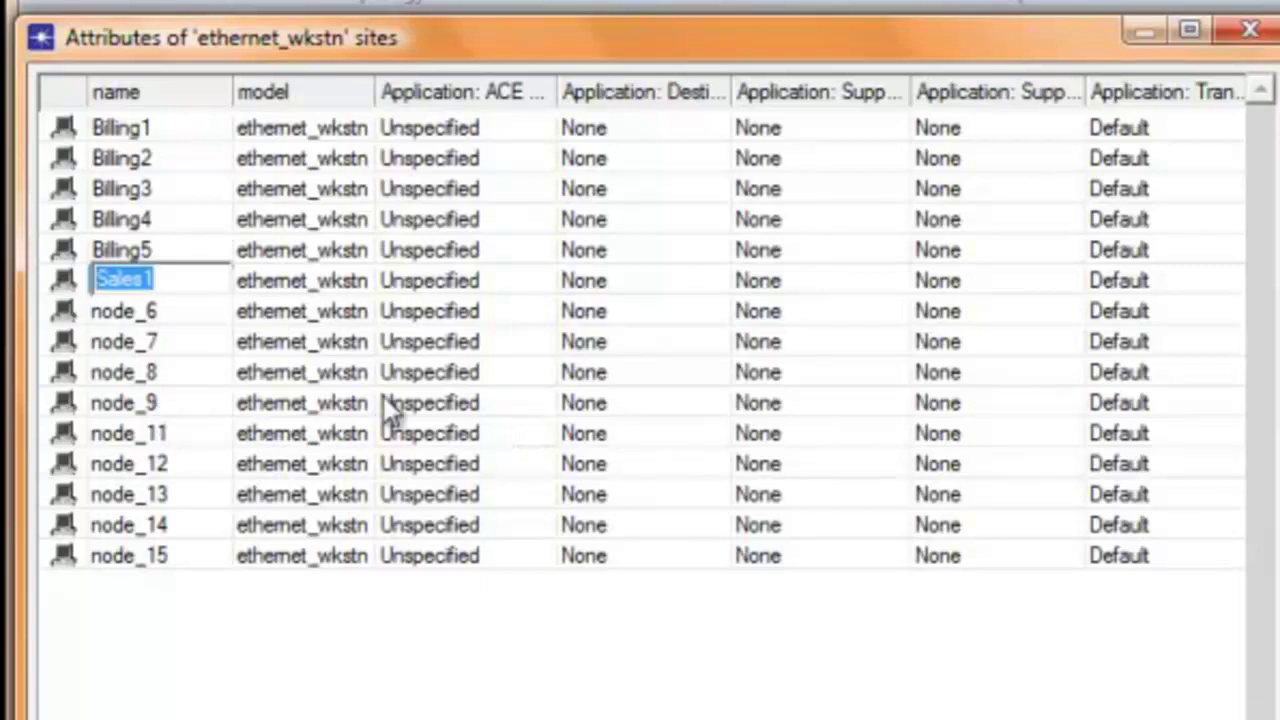
click(185, 307)
drag(155, 310, 60, 315)
text(Sales1)
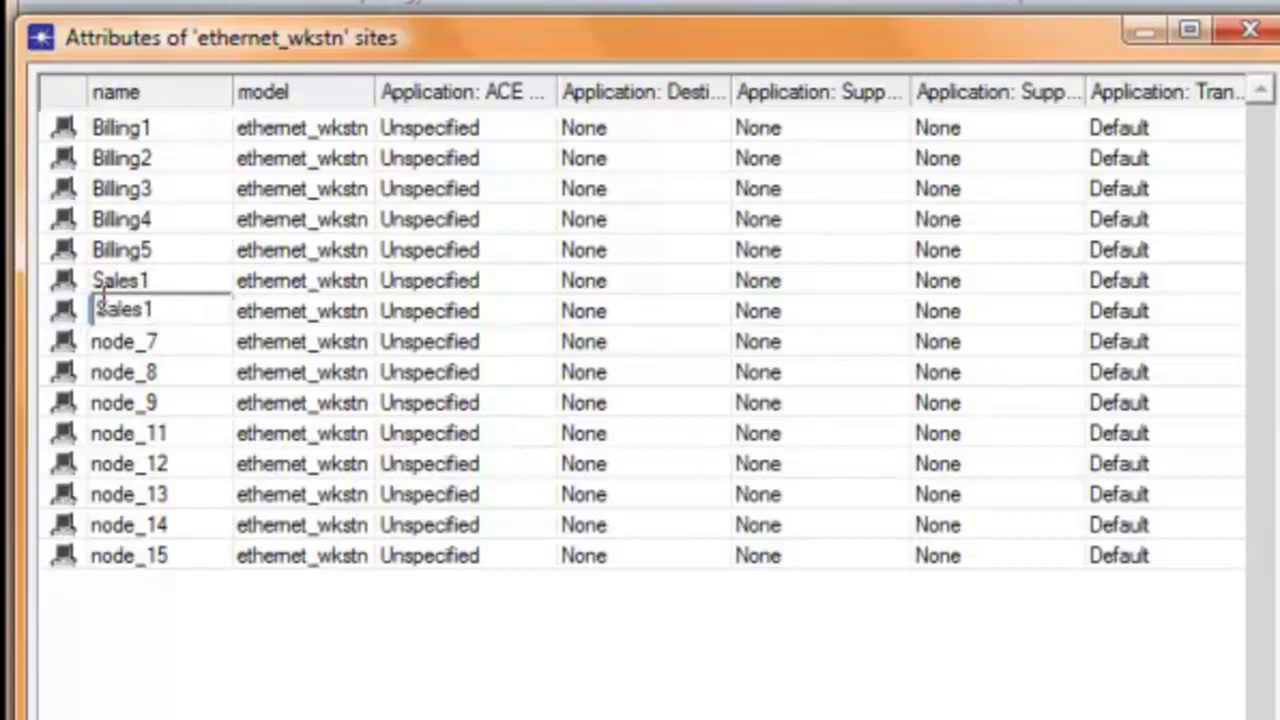
key(BackSpace)
text(2)
click(170, 342)
Name the following three workstations Sales3, Sales4 and Sales5.
text(Sa)
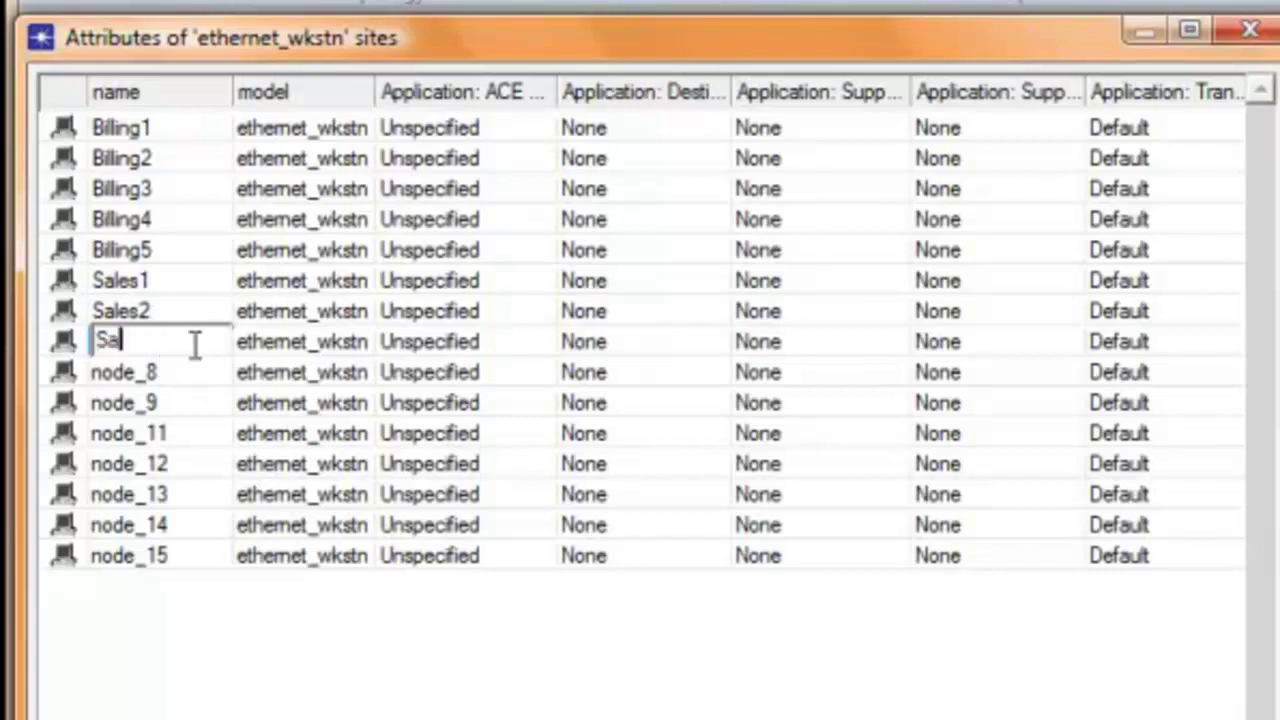
text(les3)
click(178, 372)
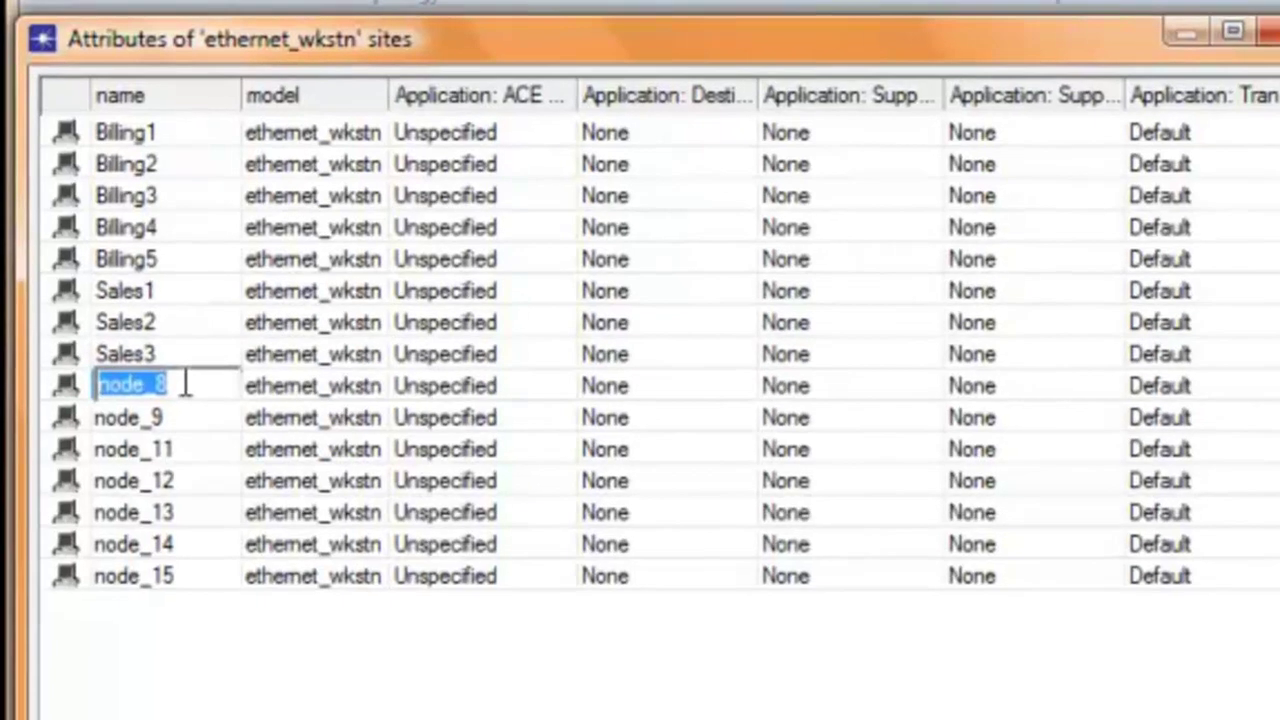
text(Sales1)
key(BackSpace)
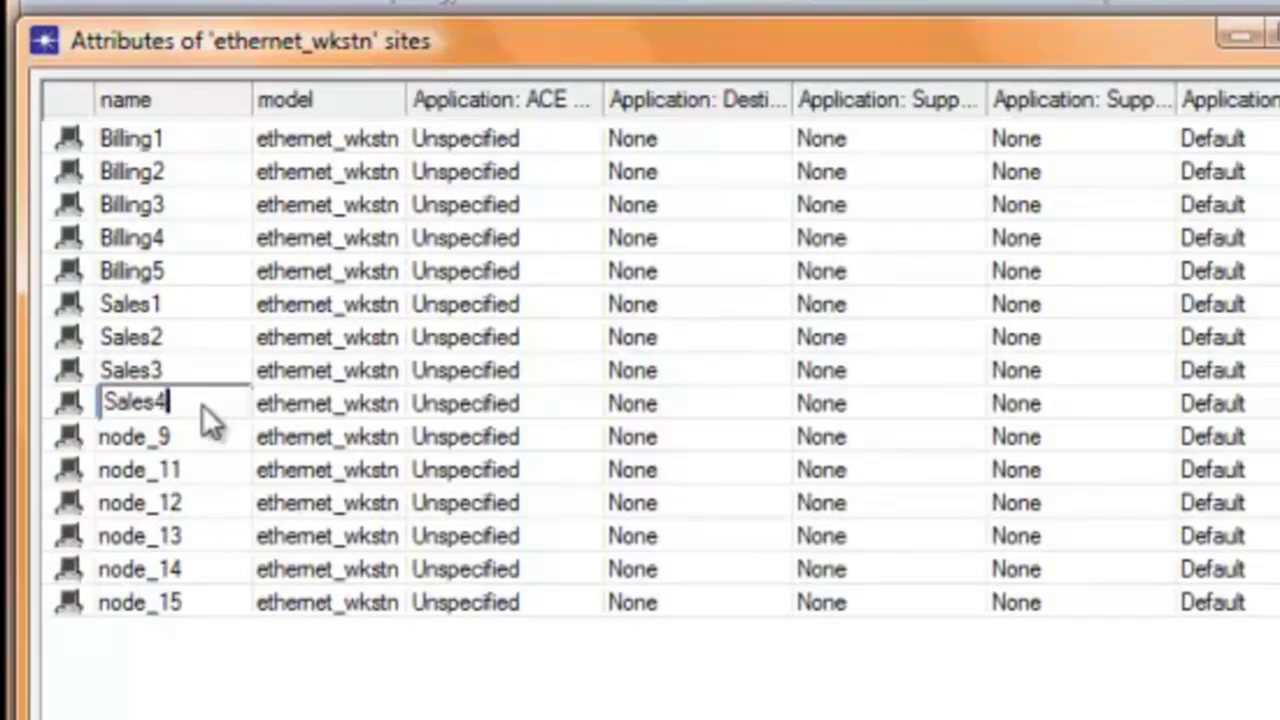
click(160, 440)
text(S)
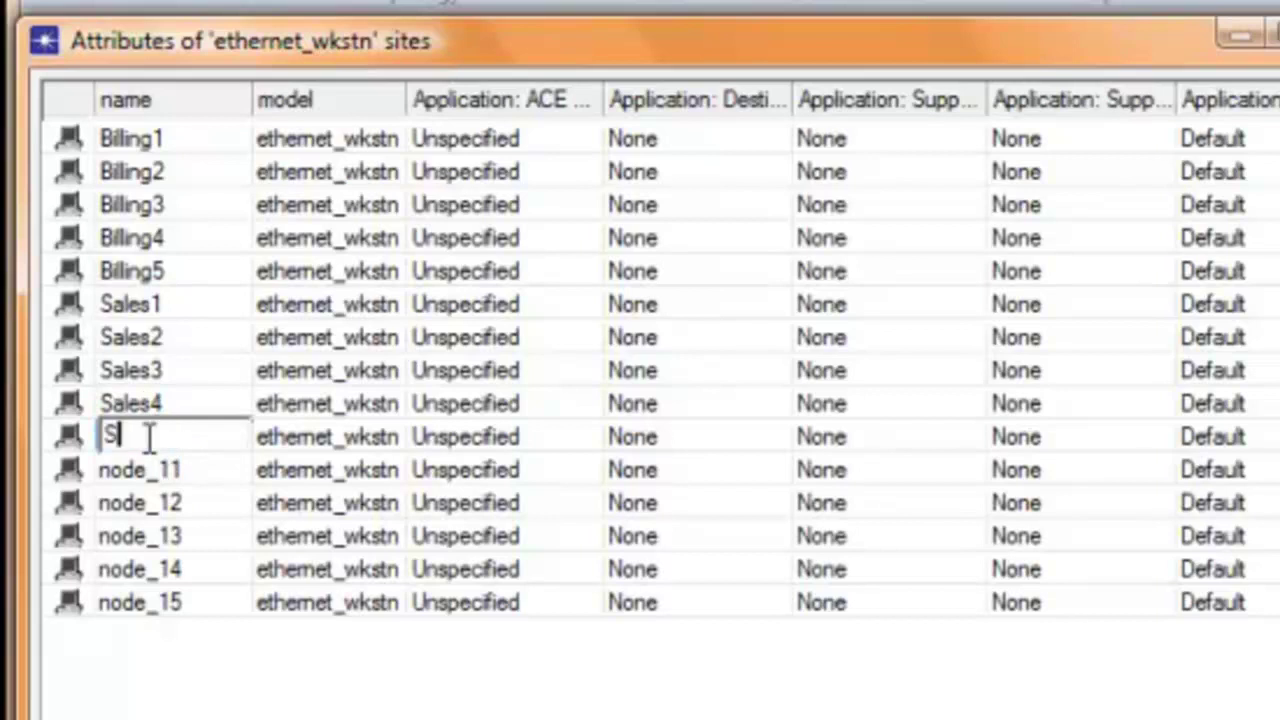
key(BackSpace)
text(Sales1)
key(BackSpace)
text(5)
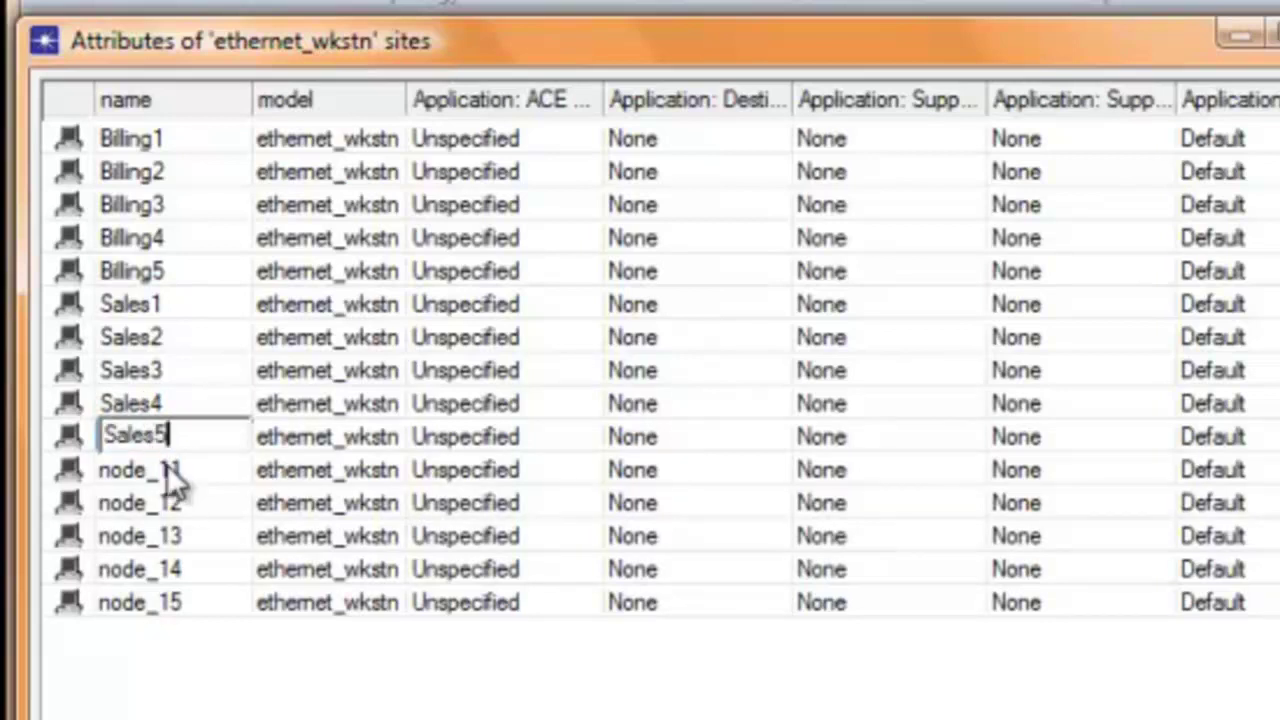
click(176, 472)
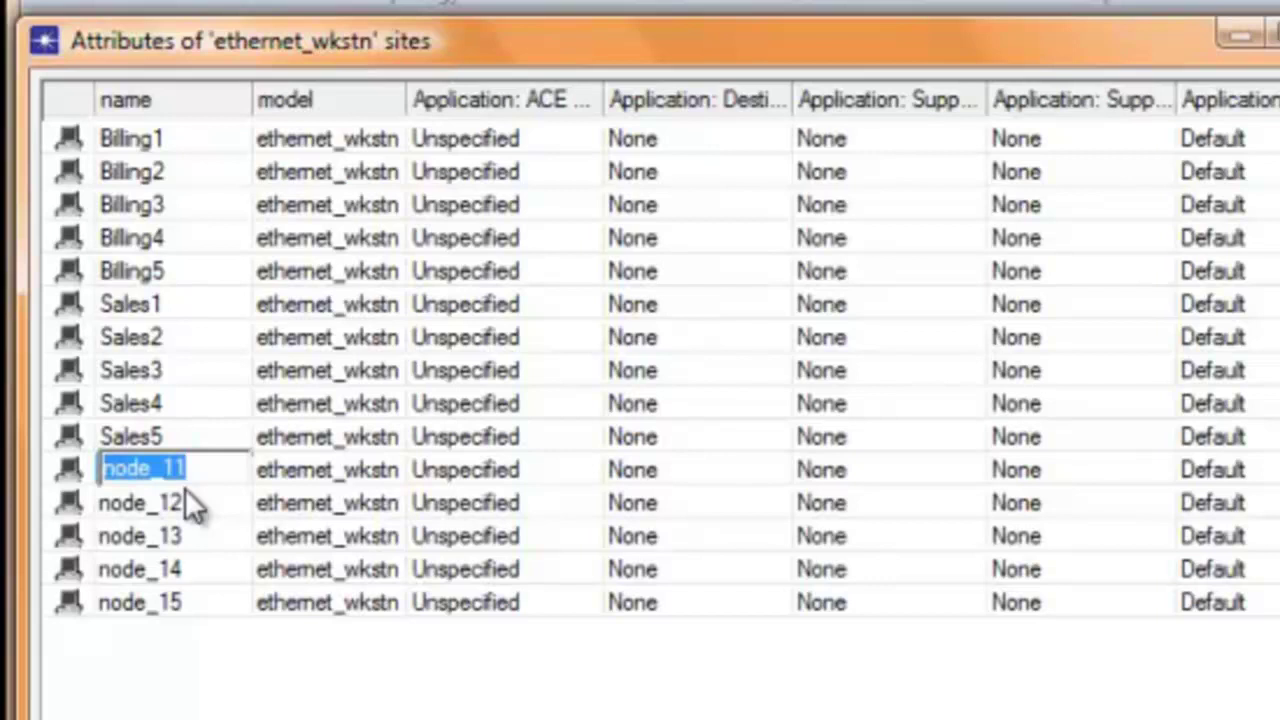
Rename node_11 and node_12 to Tech1 and Tech2.
text(Tech1)
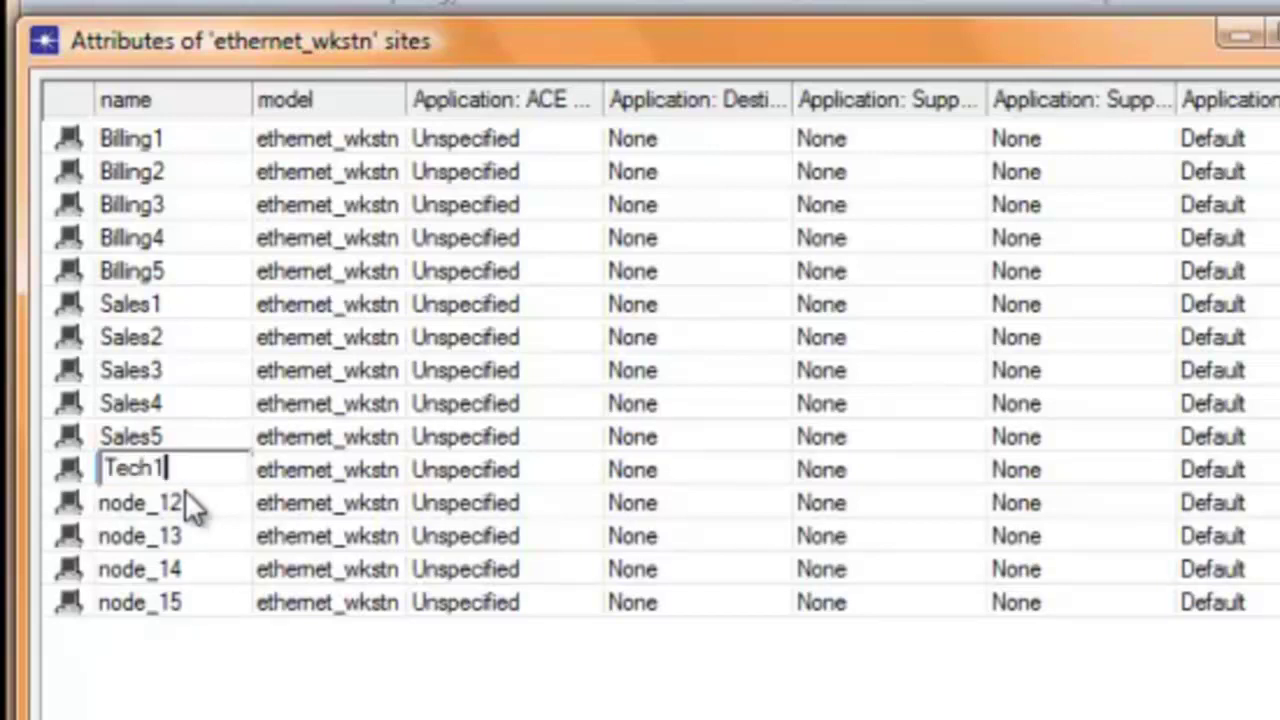
drag(194, 469, 85, 468)
key(ctrl+c)
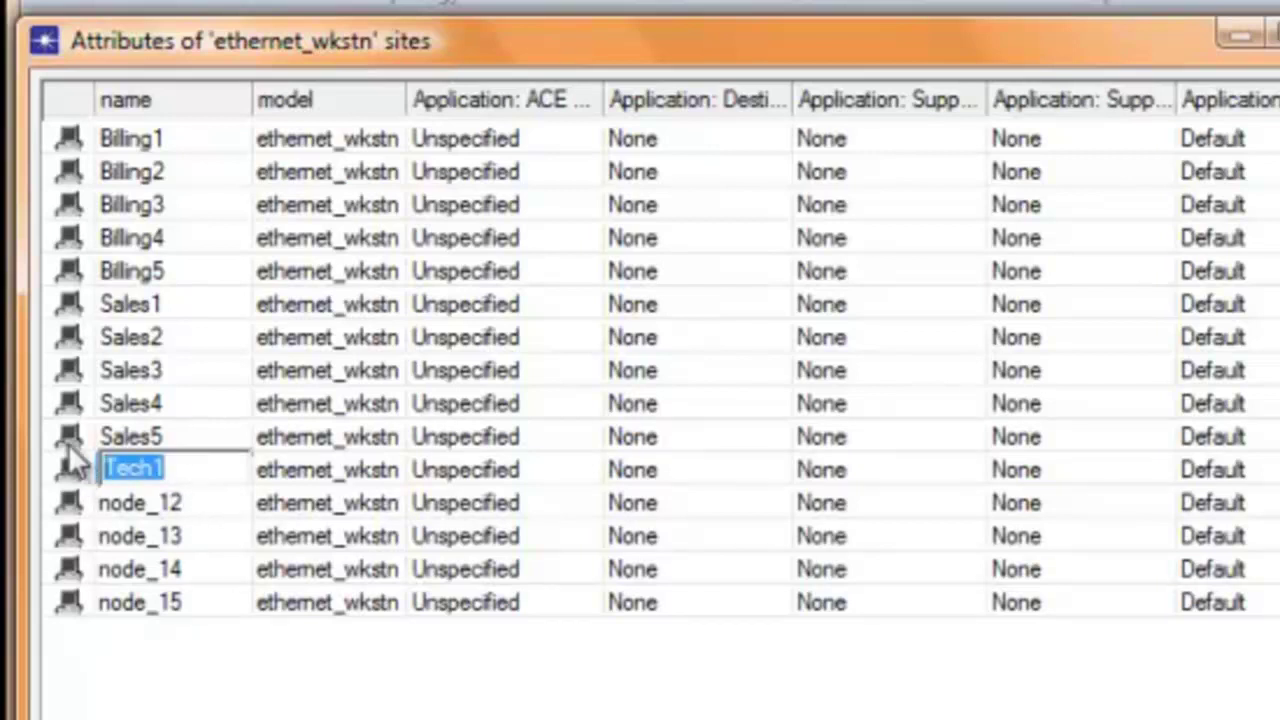
key(Return)
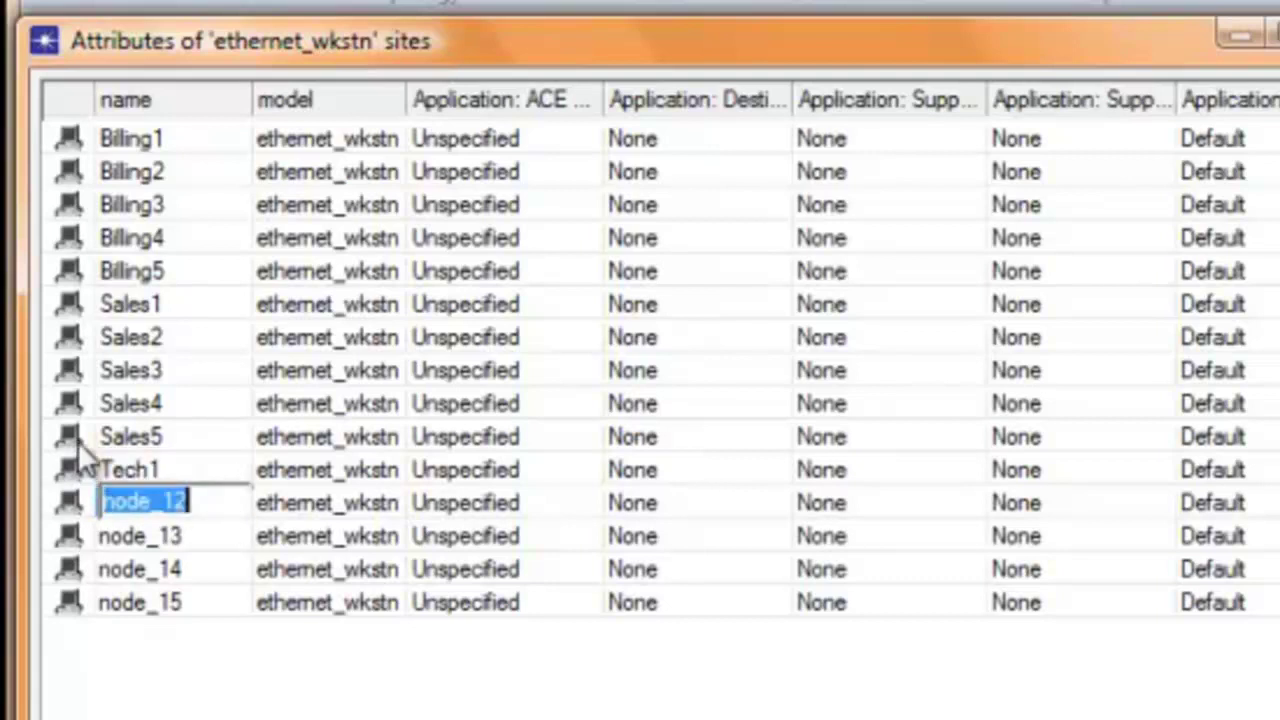
key(ctrl+v)
key(BackSpace)
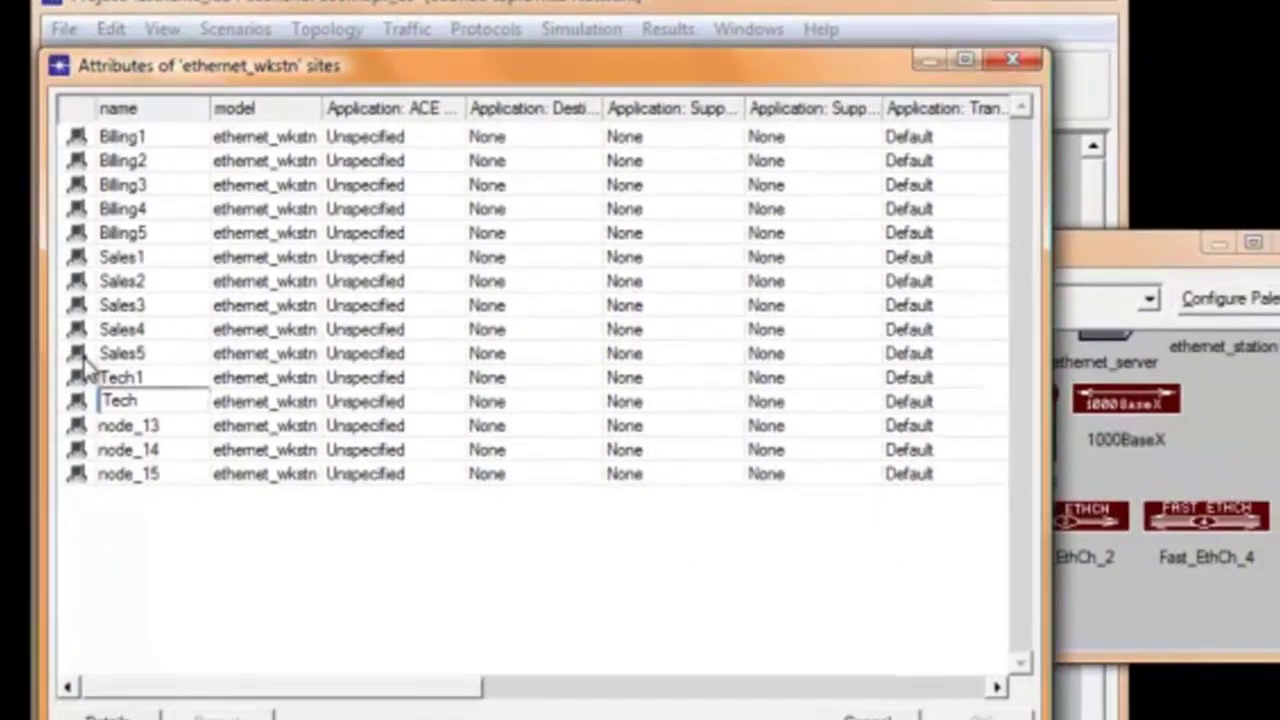
text(2)
key(Return)
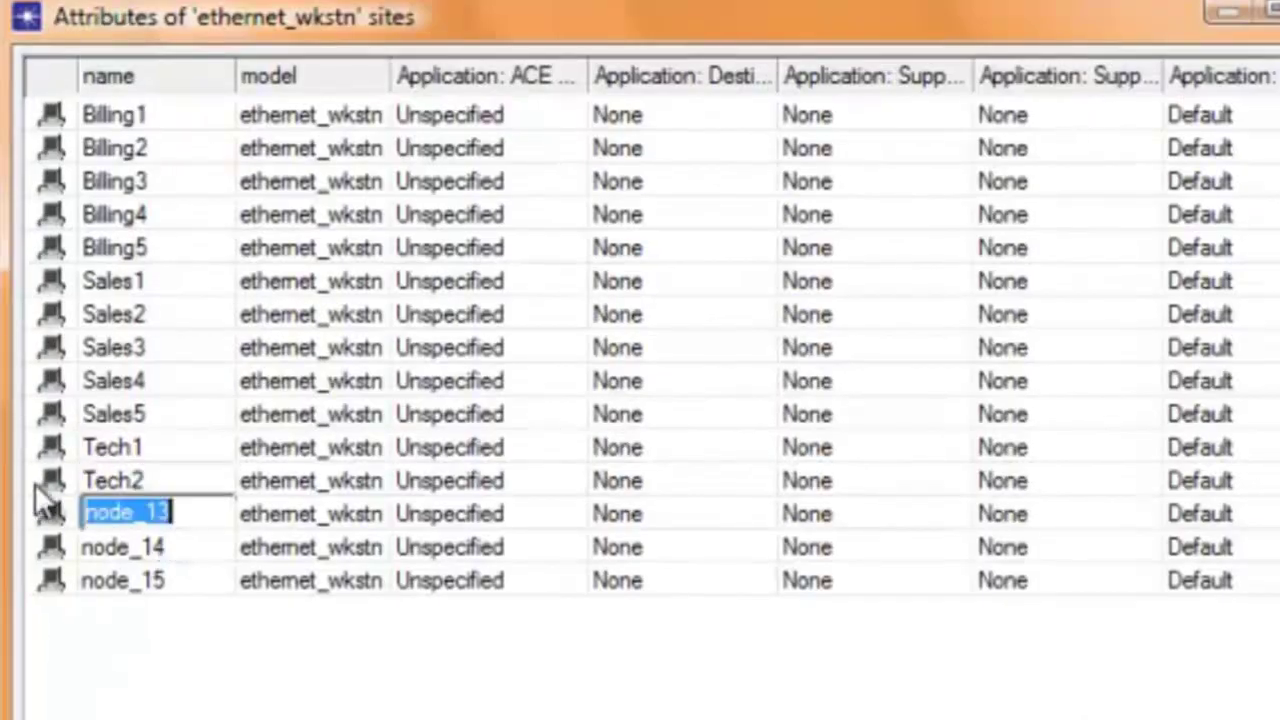
Rename the remaining three workstations Tech3, Tech4 and Tech5.
text(Tcx)
key(BackSpace)
key(BackSpace)
text(ech3)
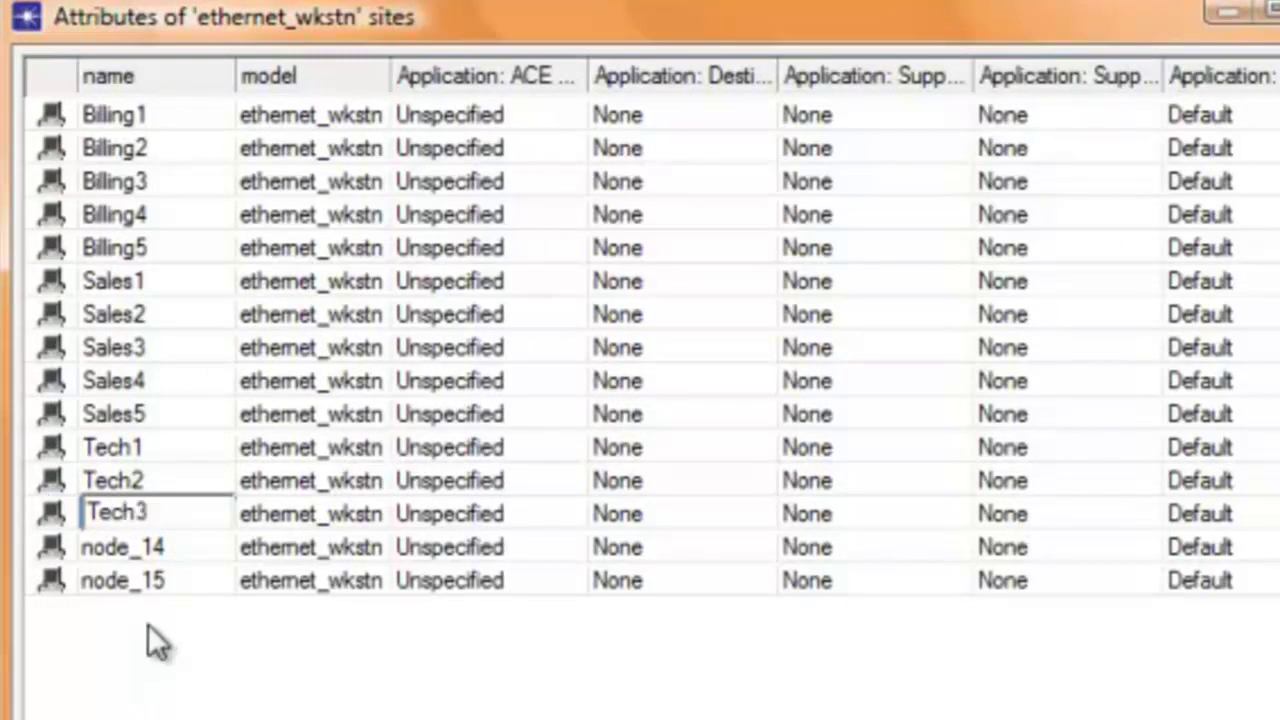
key(Return)
text(Tech1)
key(BackSpace)
text(4)
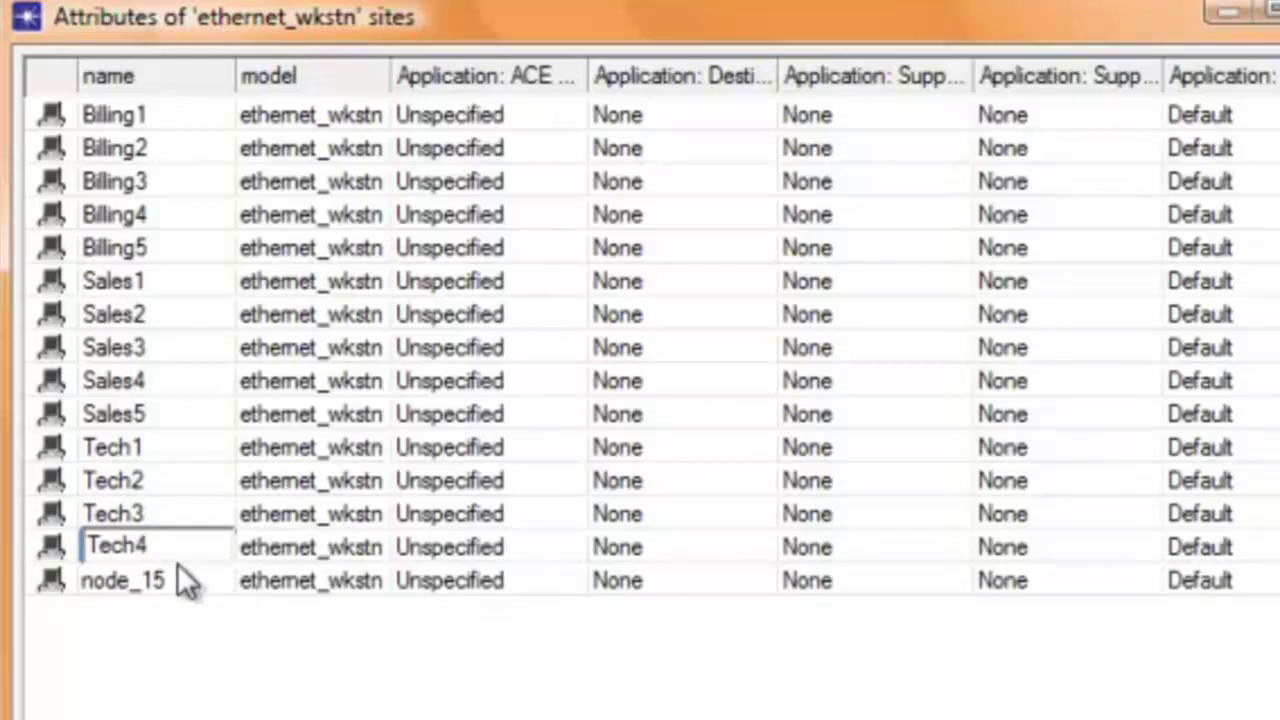
key(Return)
text(Tech5)
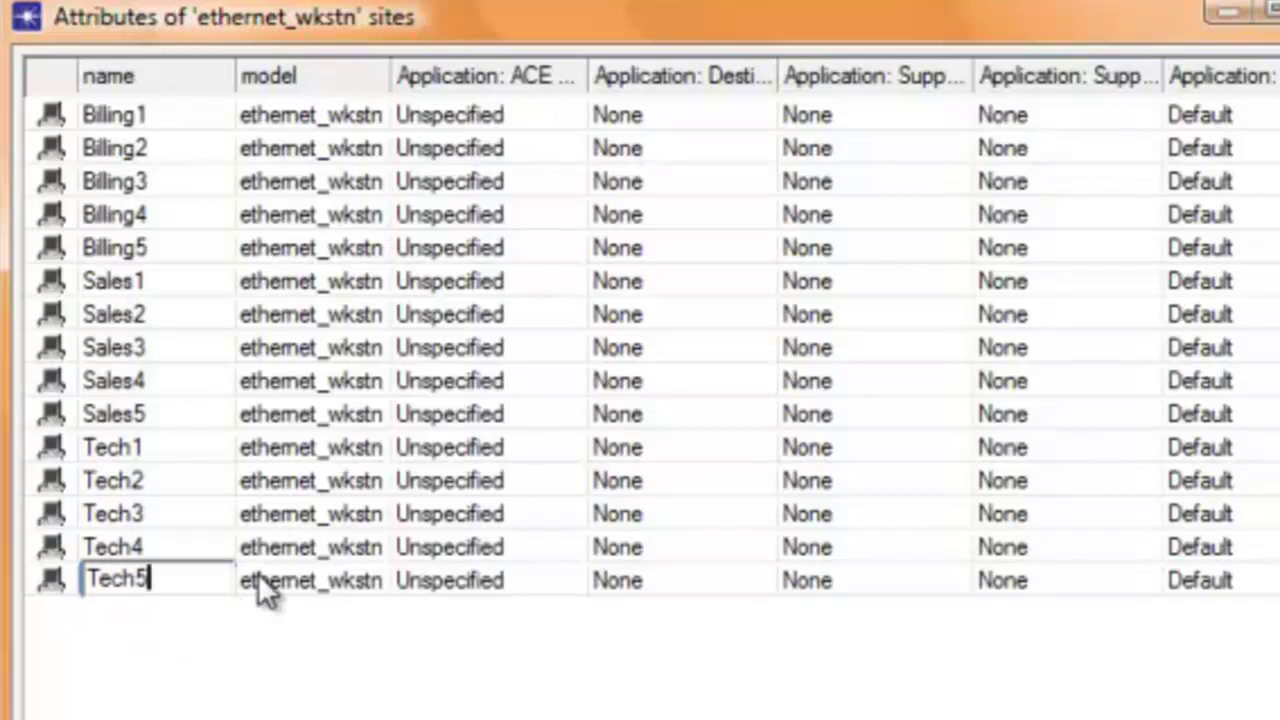
key(Return)
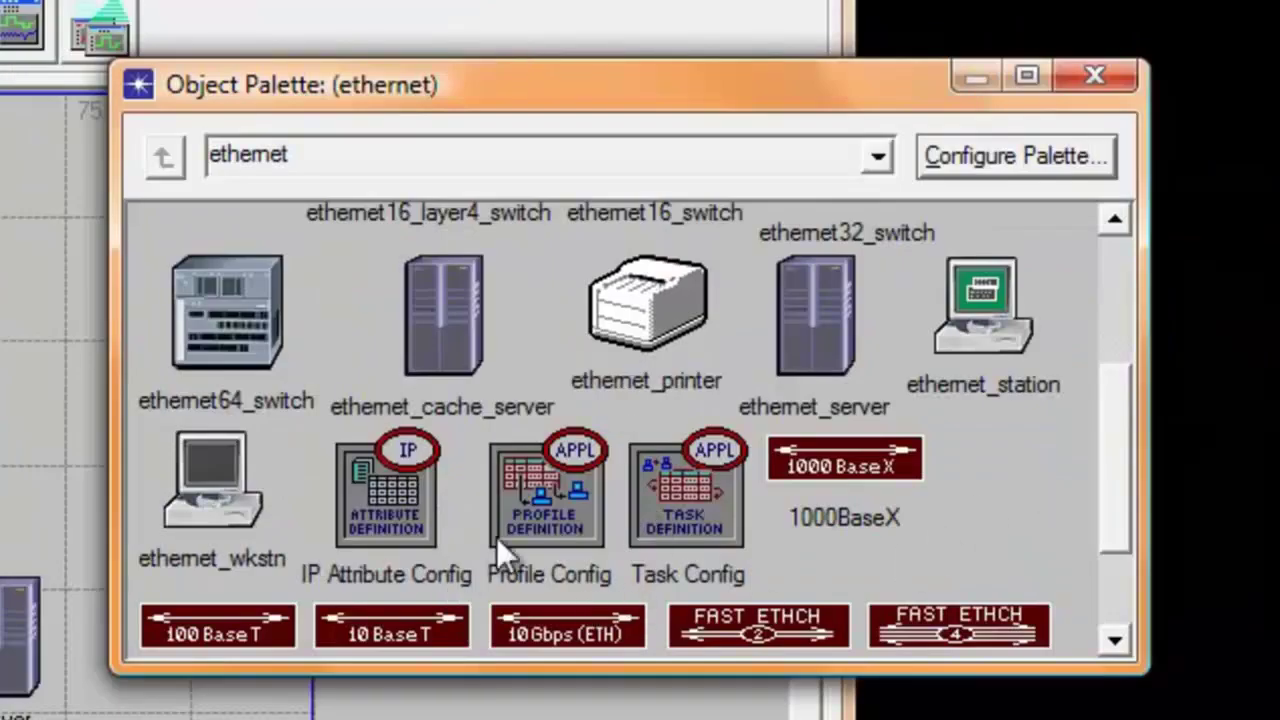
Drop a Profile Config node below the floors and rename it 'Profile Configuration'.
drag(545, 529, 463, 645)
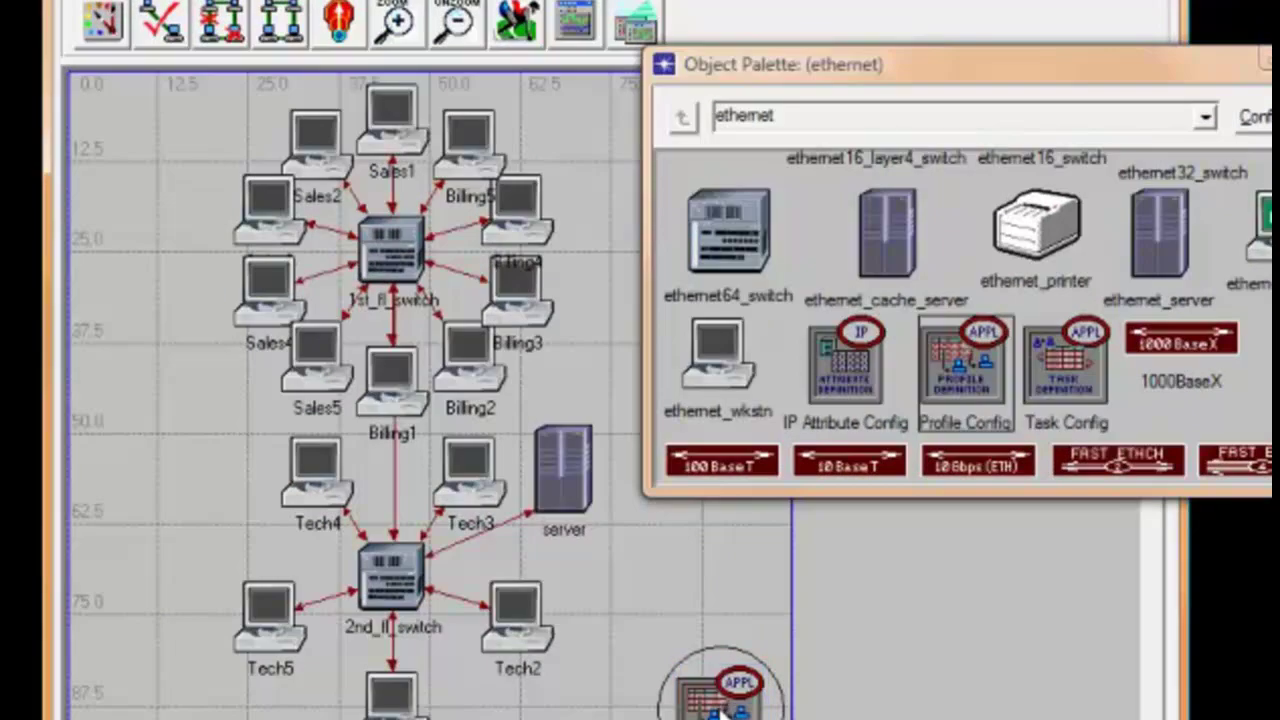
right_click(720, 705)
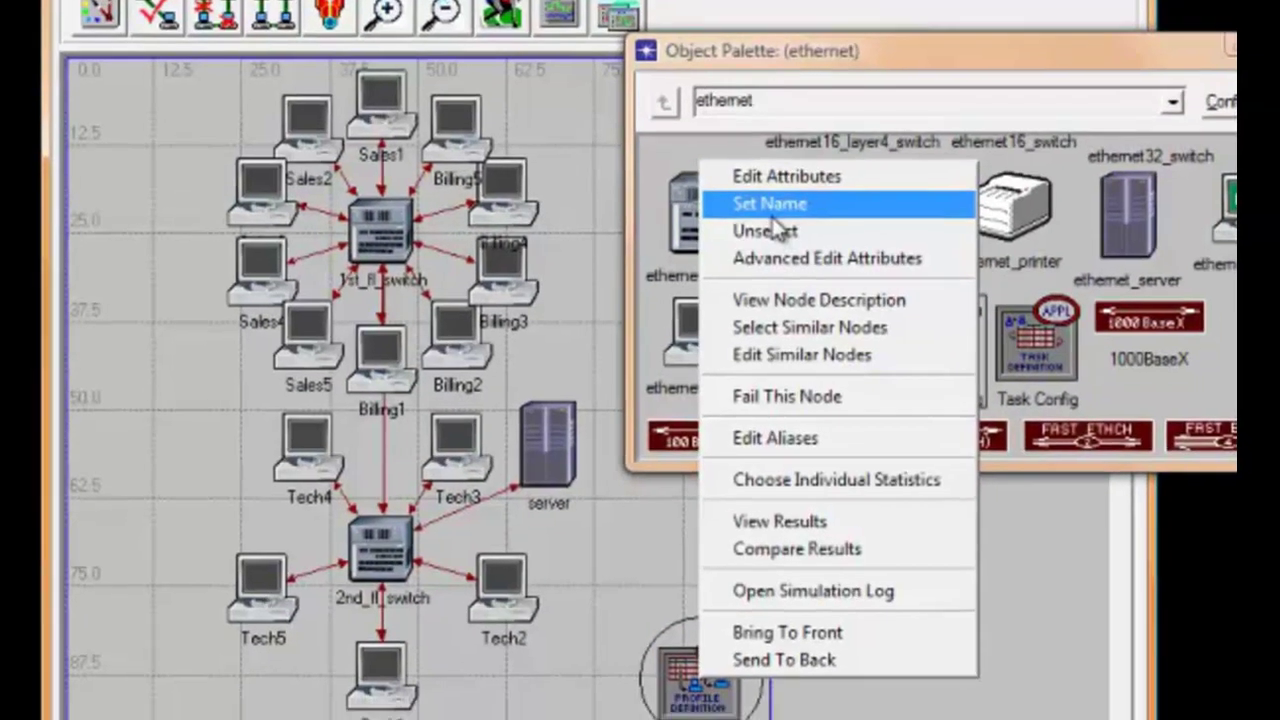
click(789, 217)
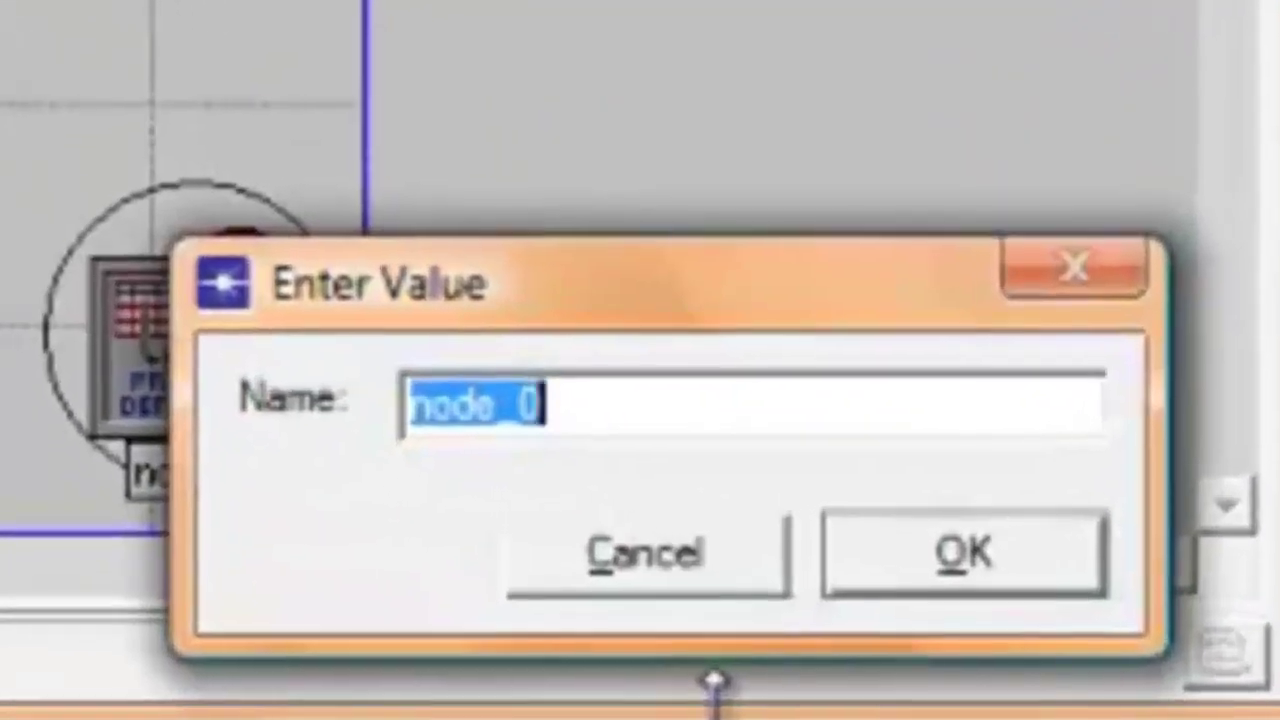
text(A)
key(BackSpace)
text(C)
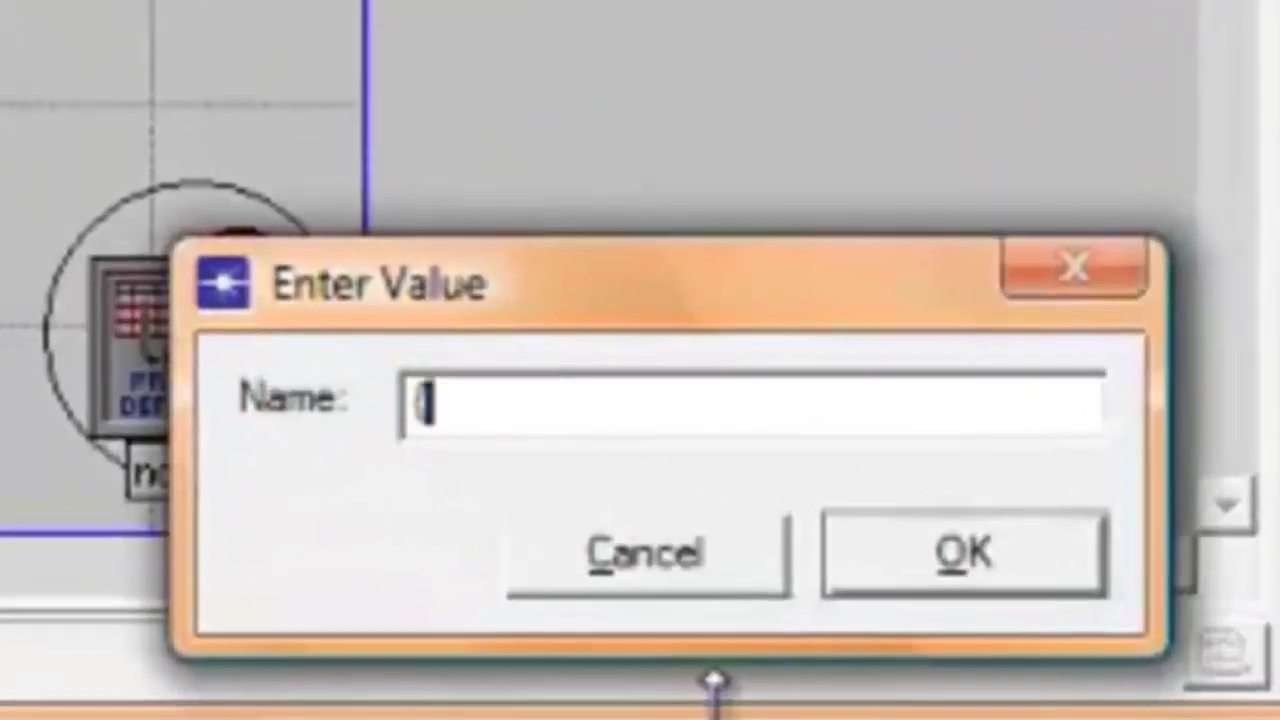
key(BackSpace)
text(Profile Cnfi)
key(BackSpace)
key(BackSpace)
key(BackSpace)
key(BackSpace)
text(Confi)
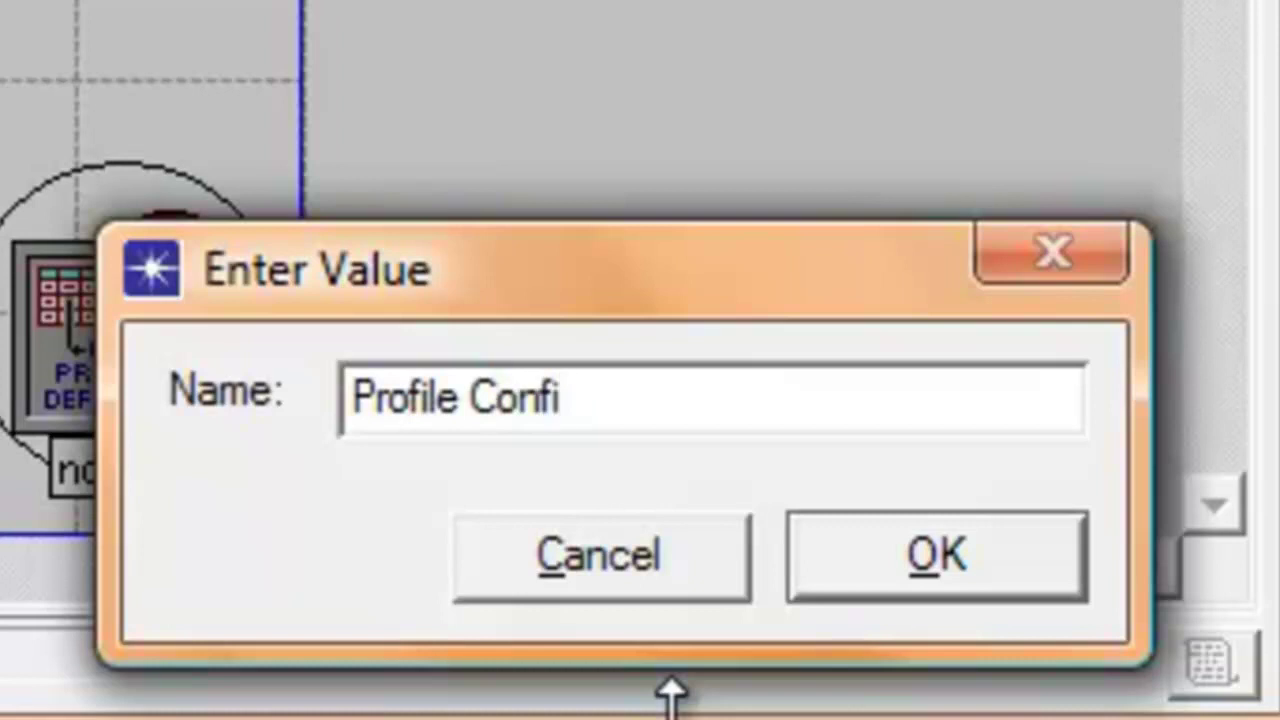
text(guratio)
key(Return)
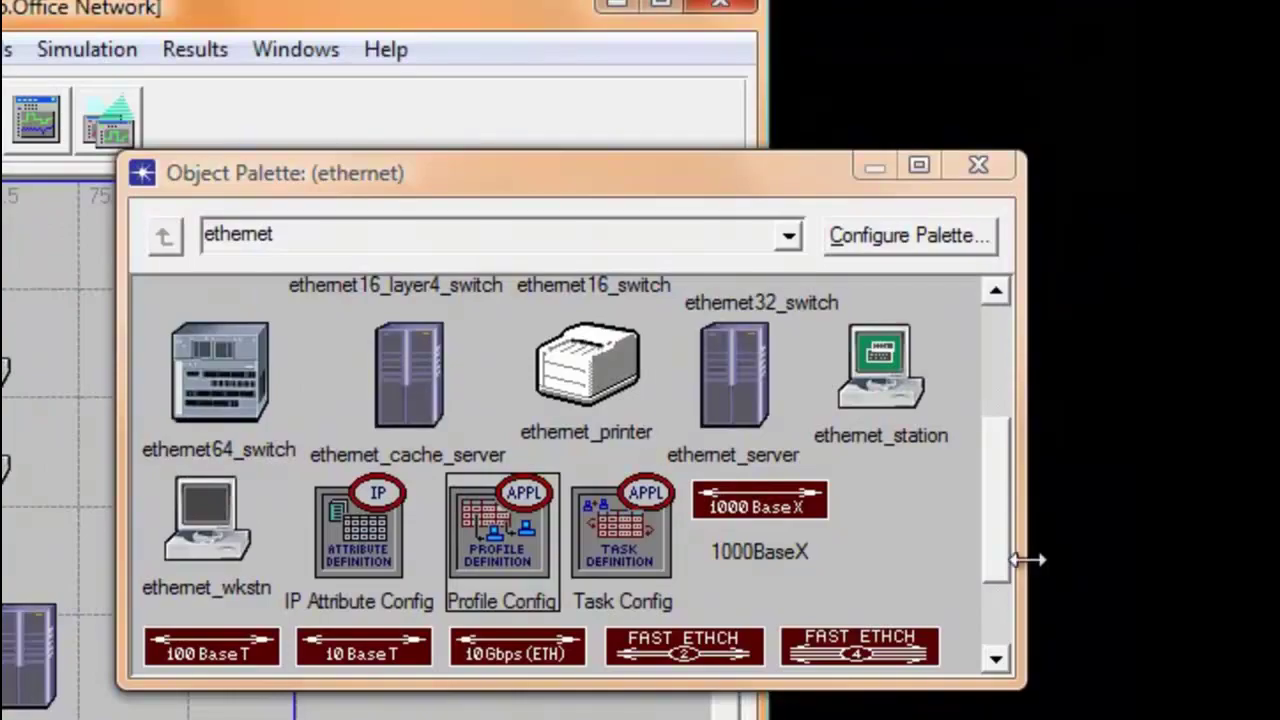
Add an Application Config node beside the second floor, named 'Application Configuration'.
drag(1008, 560, 984, 380)
mouse_move(866, 272)
mouse_down()
mouse_move(907, 338)
mouse_move(654, 577)
mouse_move(643, 565)
mouse_up()
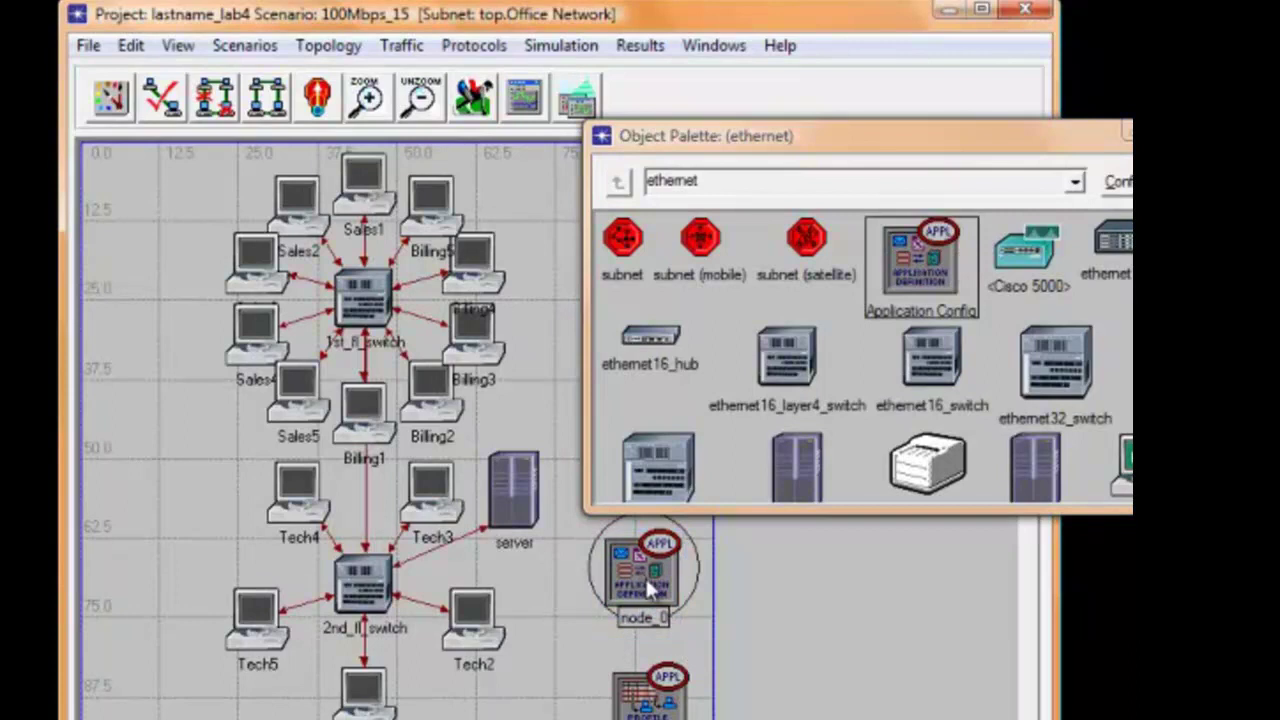
right_click(648, 588)
click(703, 157)
text(A)
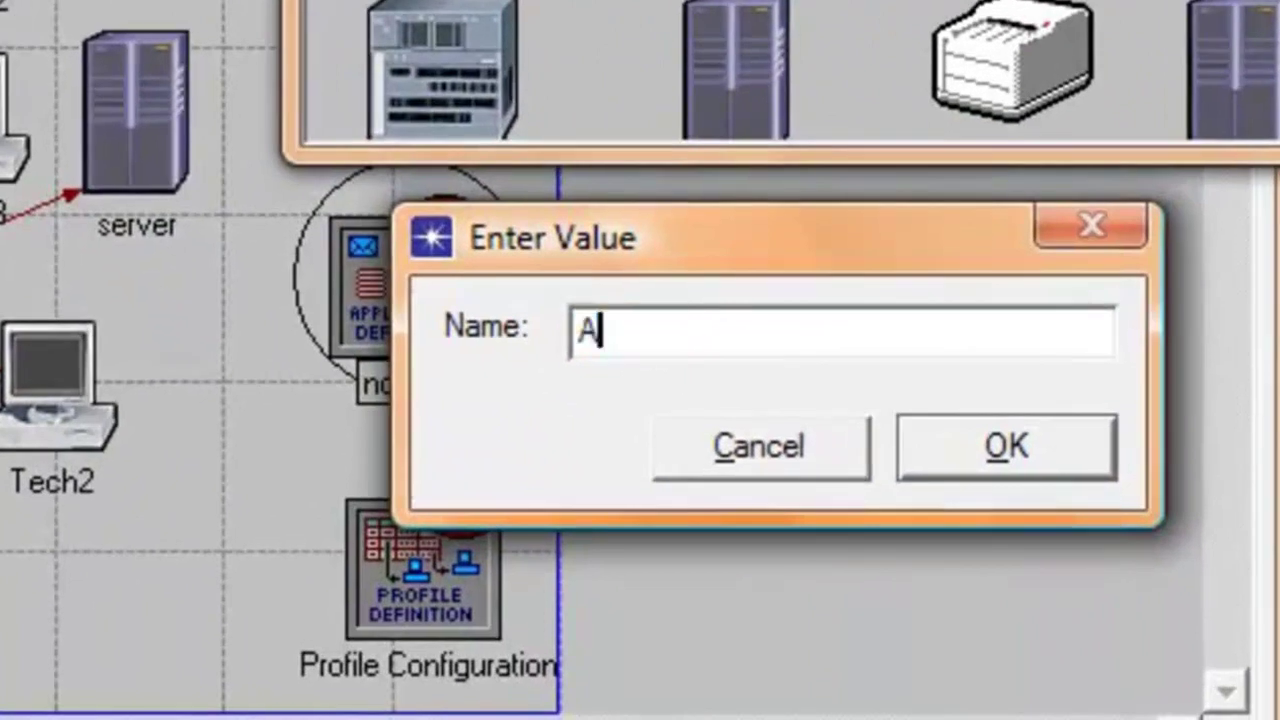
text(pplication Configuration)
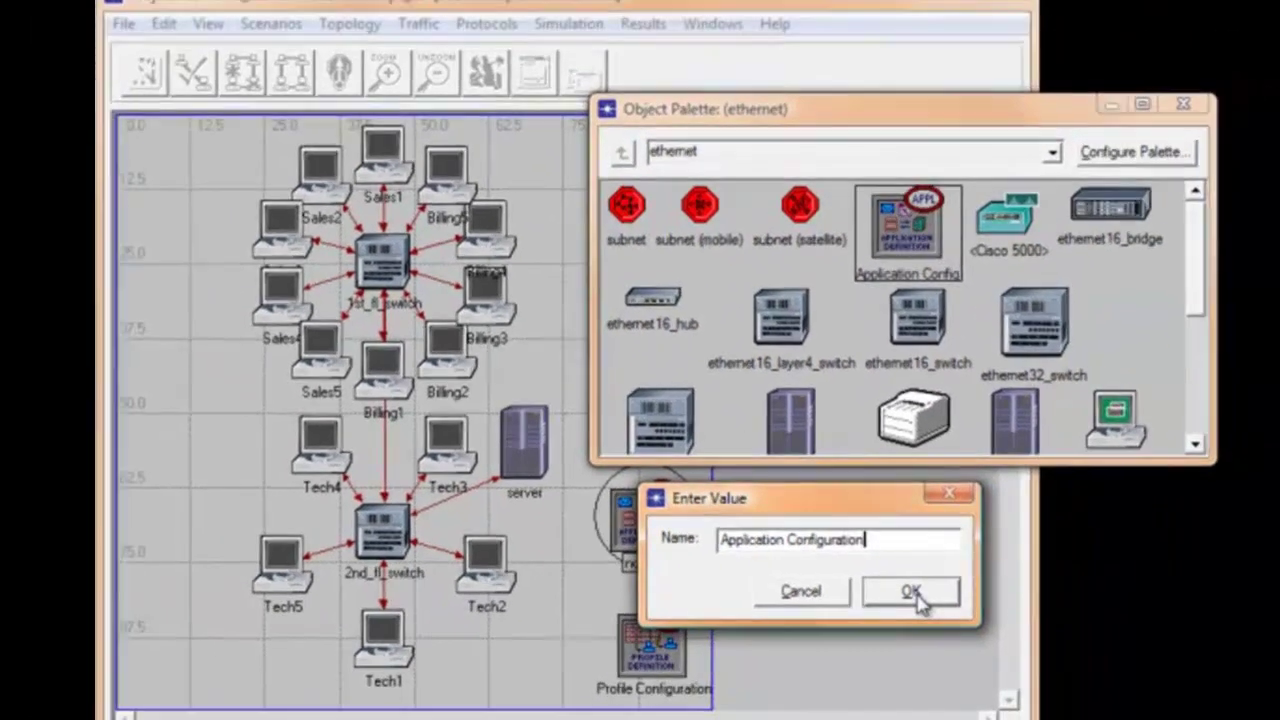
click(921, 605)
drag(830, 110, 856, 60)
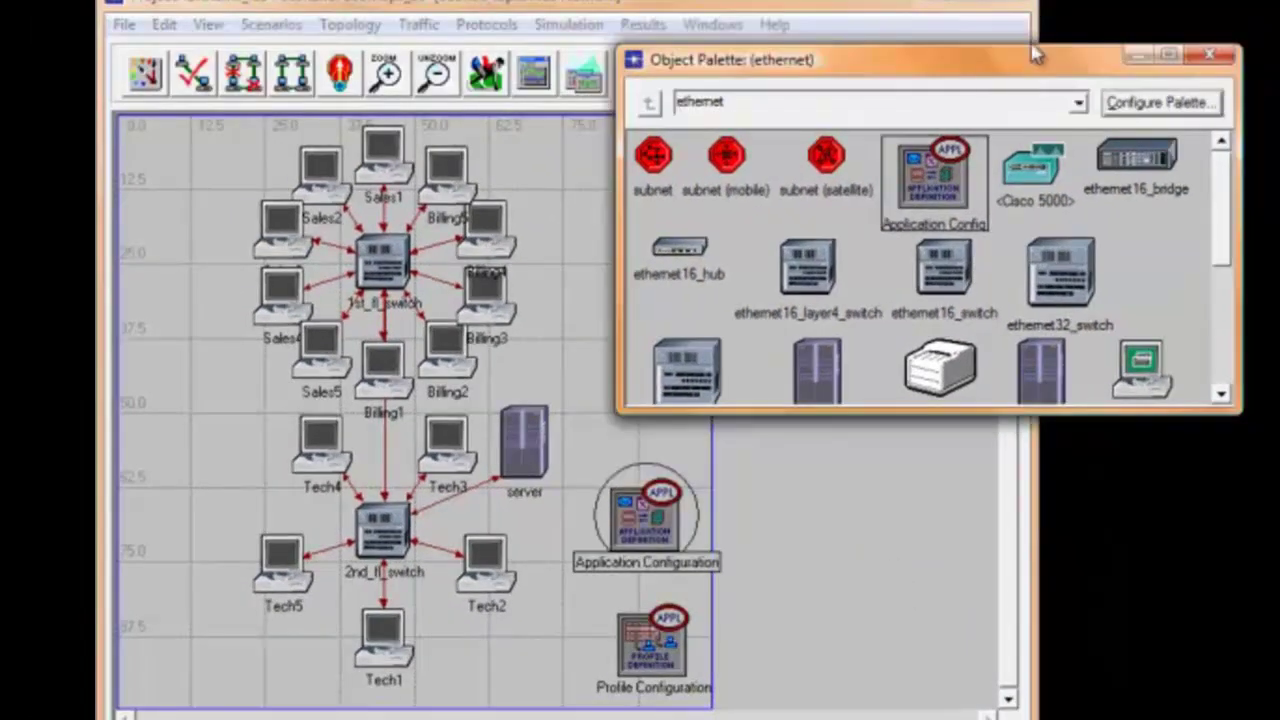
Close the Object Palette and save the project with Ctrl+S.
click(1214, 55)
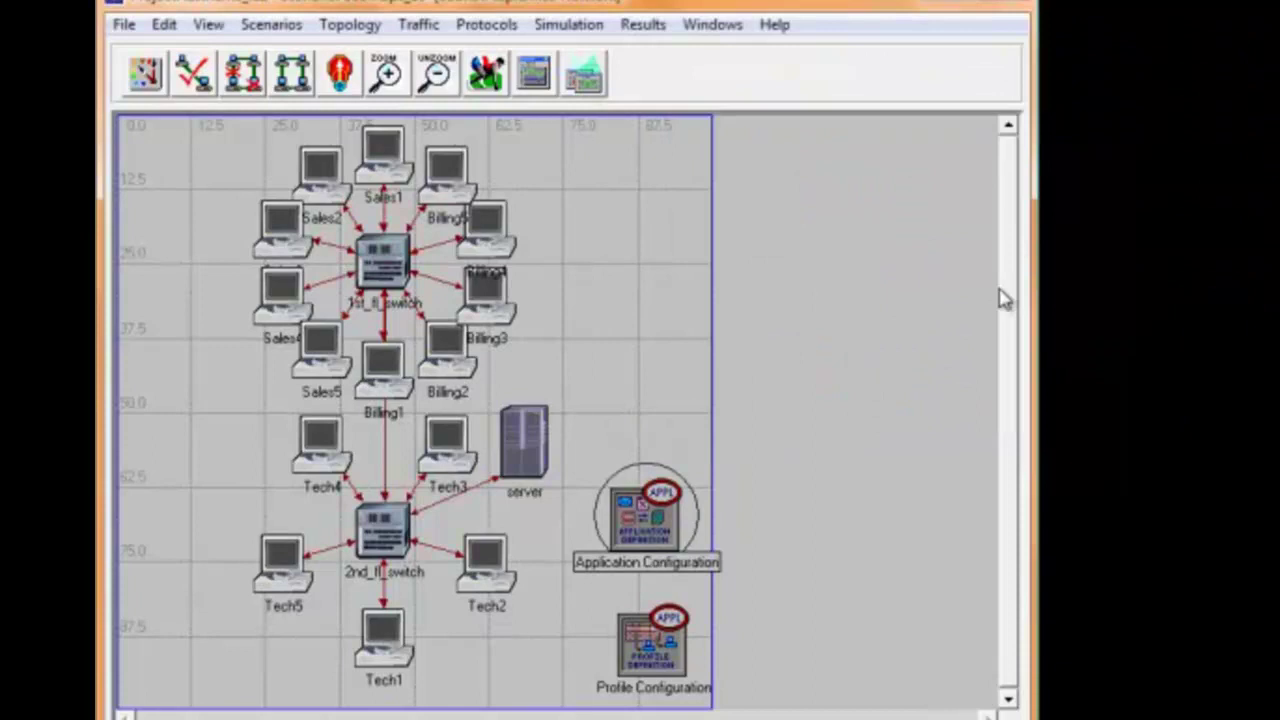
key(ctrl+s)
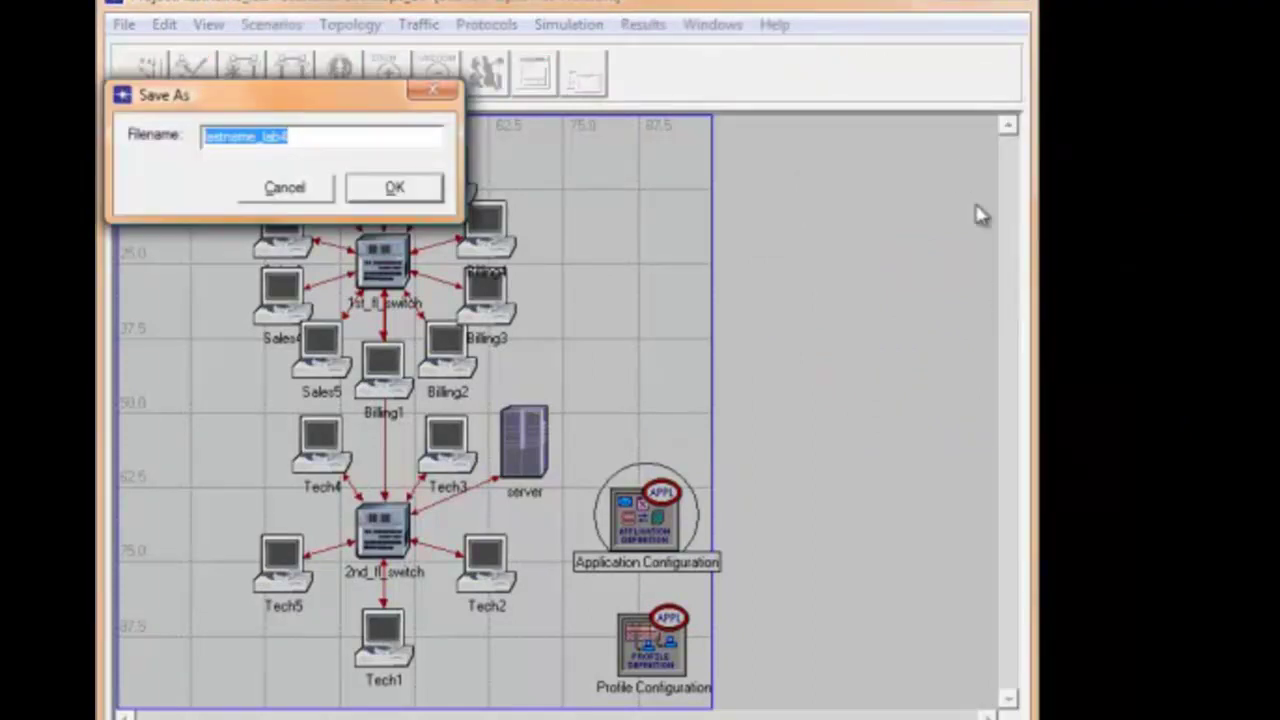